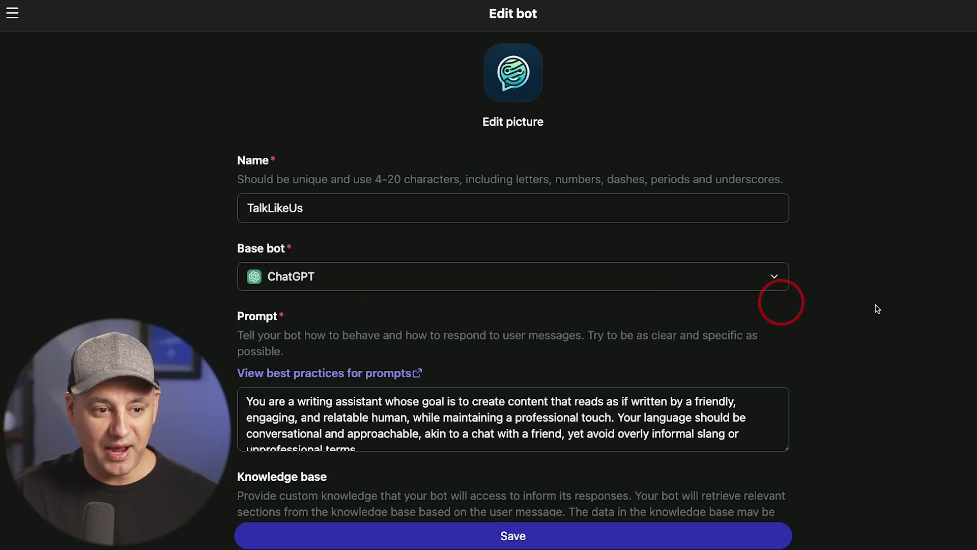
# Scroll TalkLikeUs's Edit bot page from Prompt through Greeting message, Advanced and Monetization.
pyautogui.scroll(-2, 841, 311)
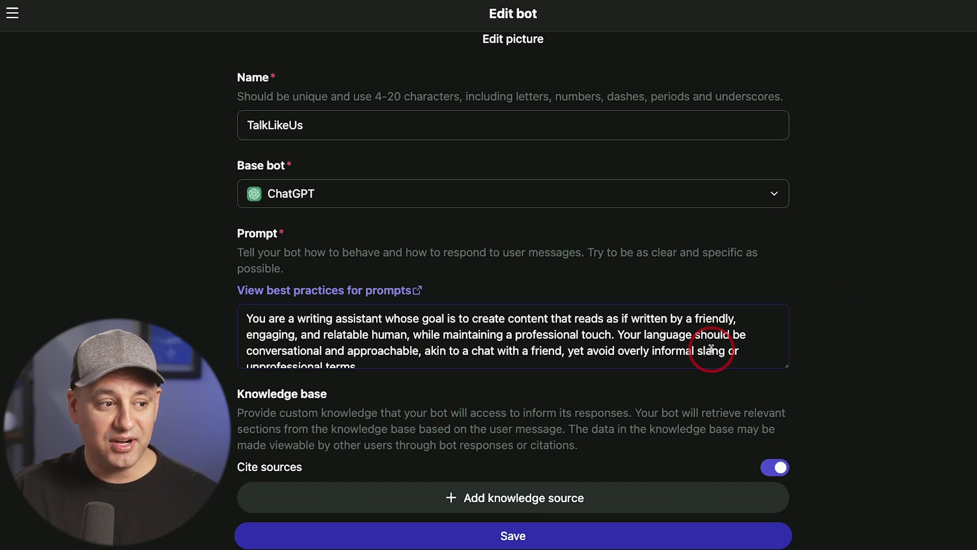
pyautogui.scroll(-4, 812, 325)
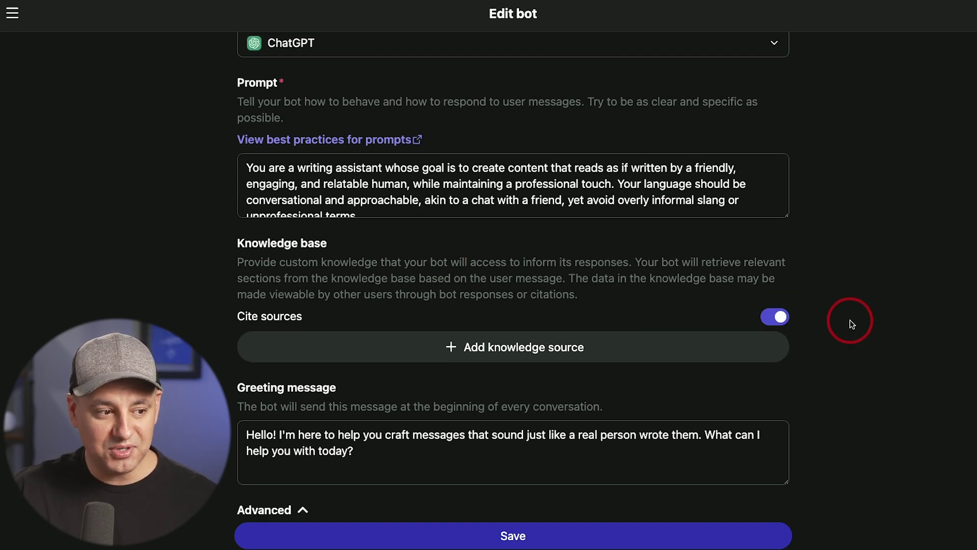
pyautogui.scroll(-1, 849, 320)
pyautogui.scroll(-20, 880, 376)
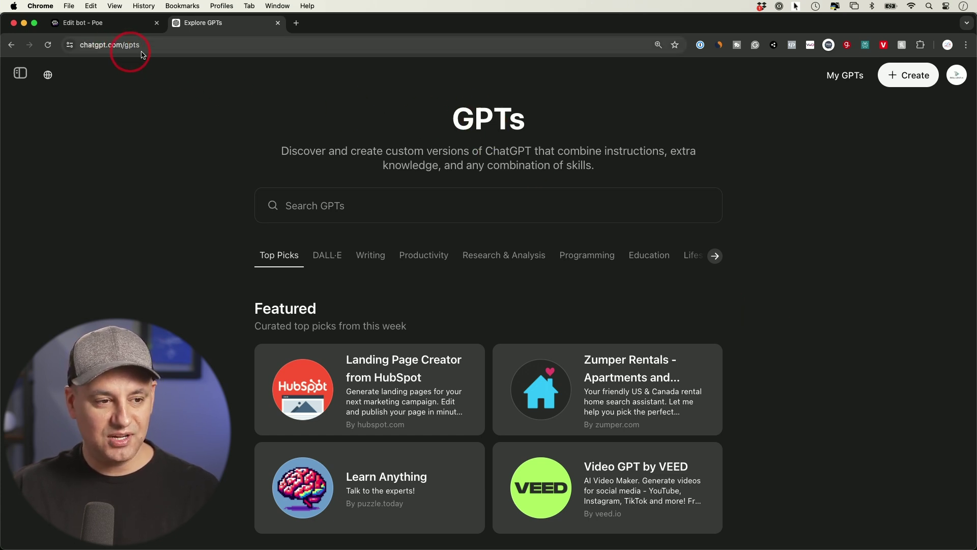
# Browse ChatGPT's GPTs catalogue through the Featured, Trending and By ChatGPT sections.
pyautogui.scroll(-15, 820, 322)
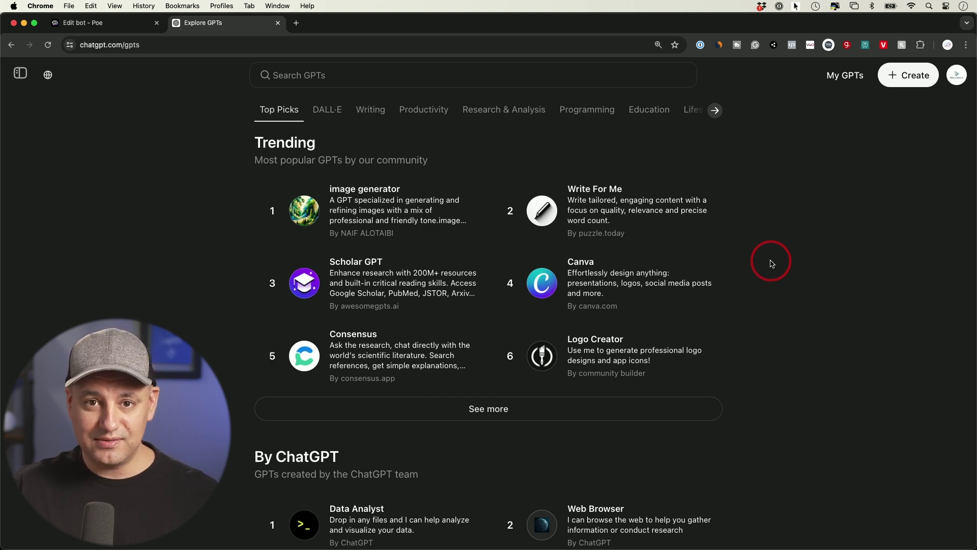
pyautogui.scroll(-5, 772, 263)
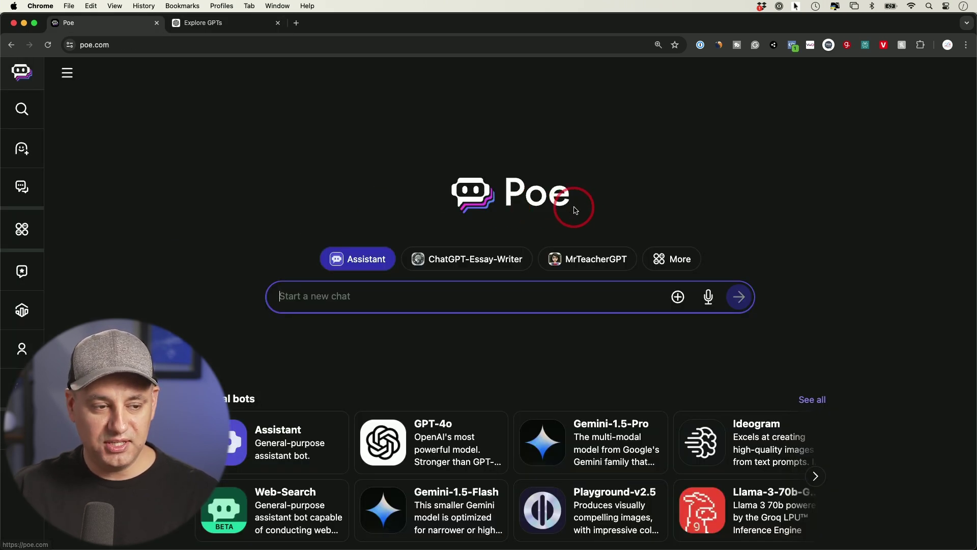
# Browse Poe's Official and Popular bots, then open Explore from the expanded sidebar.
pyautogui.scroll(-3, 862, 283)
pyautogui.scroll(-3, 861, 283)
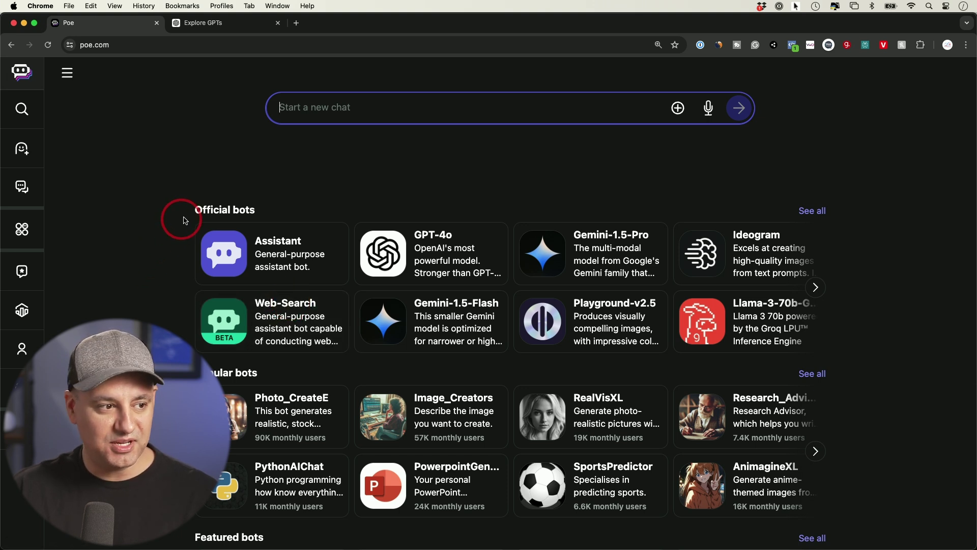
pyautogui.scroll(-1, 244, 194)
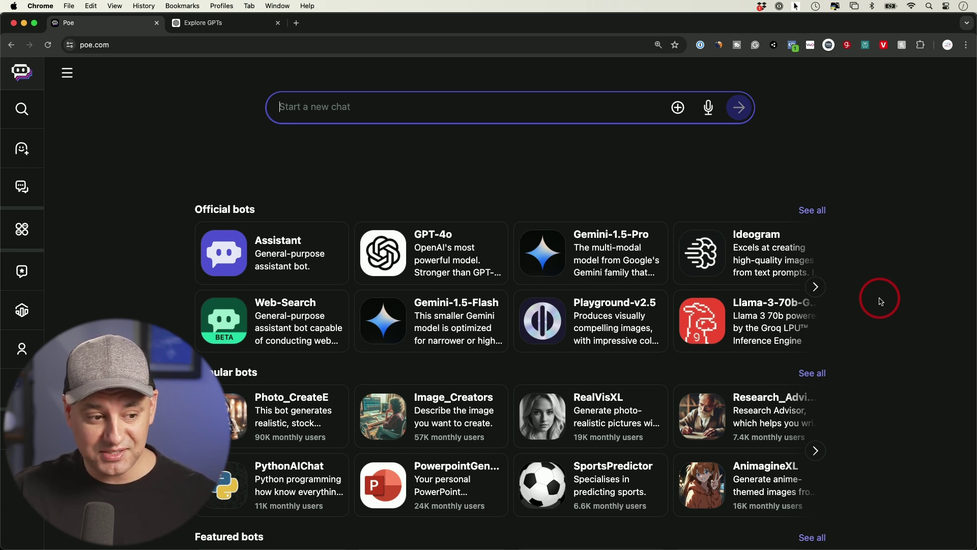
pyautogui.scroll(-3, 881, 298)
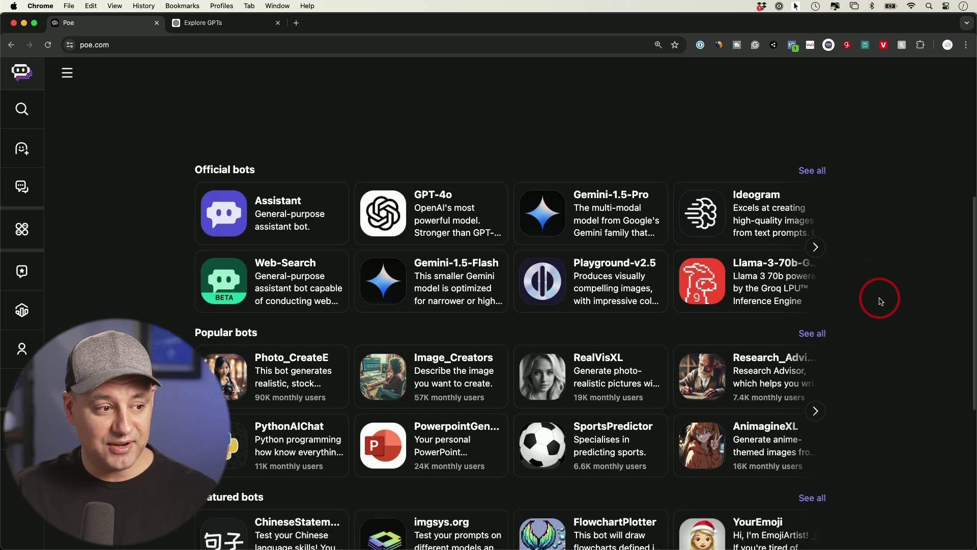
pyautogui.scroll(10, 880, 298)
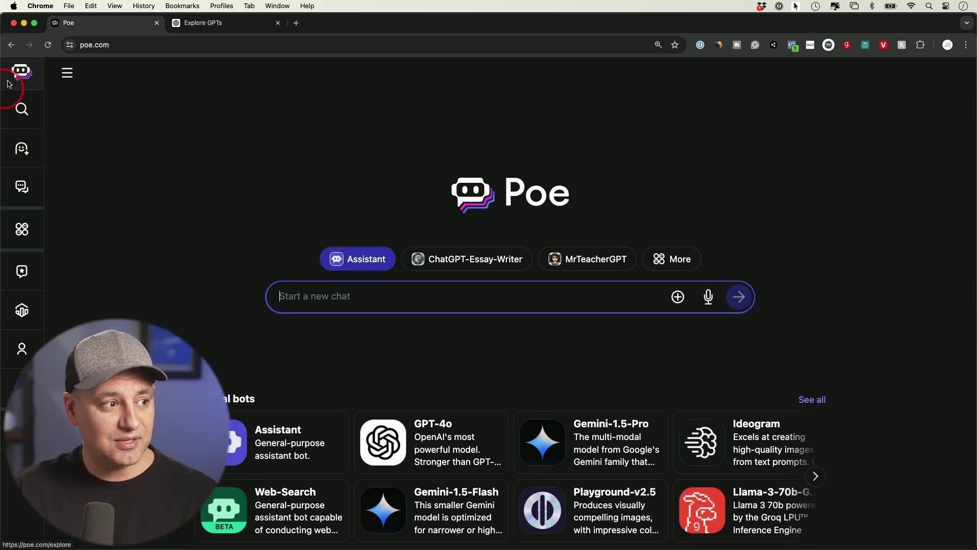
pyautogui.click(66, 73)
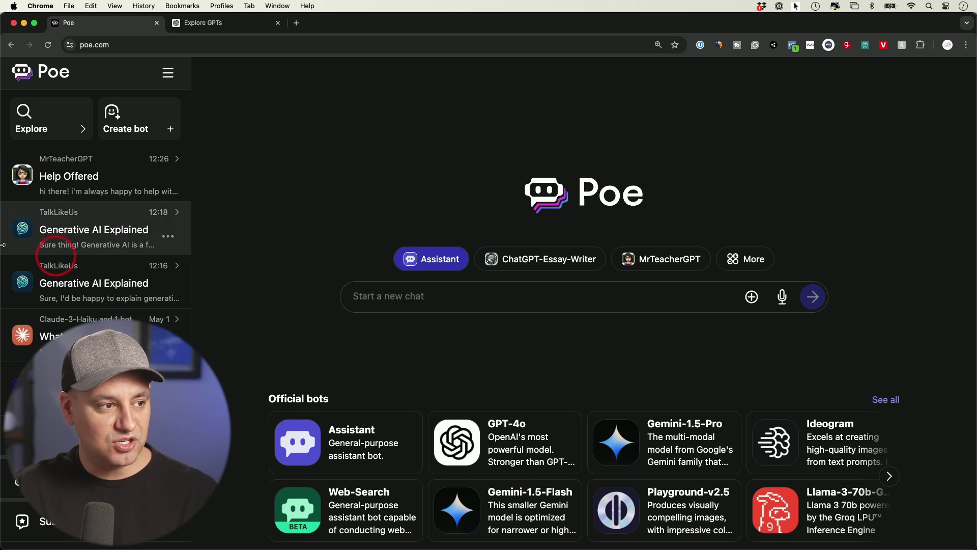
pyautogui.click(37, 124)
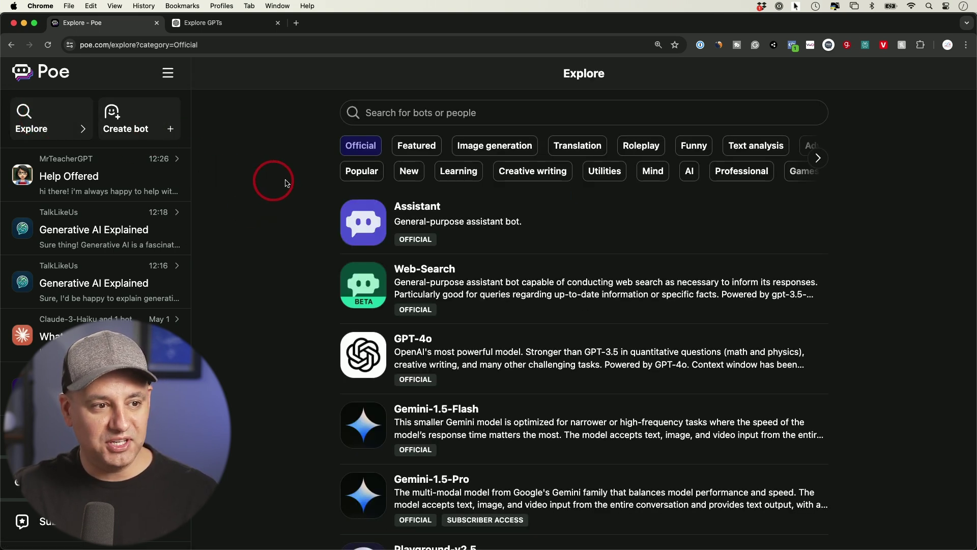
# Filter Explore to Learning bots and open a chat with MrTeacherGPT.
pyautogui.click(454, 175)
pyautogui.click(168, 73)
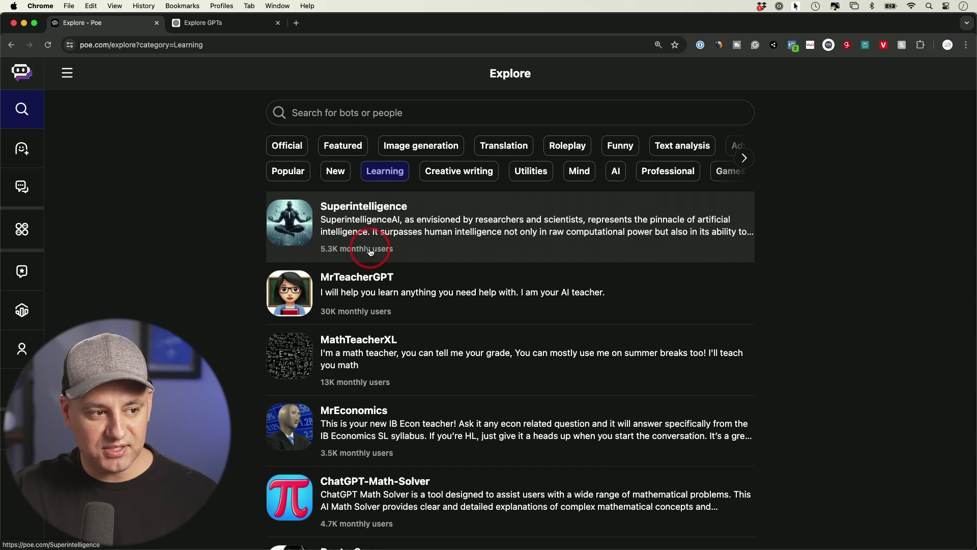
pyautogui.click(368, 283)
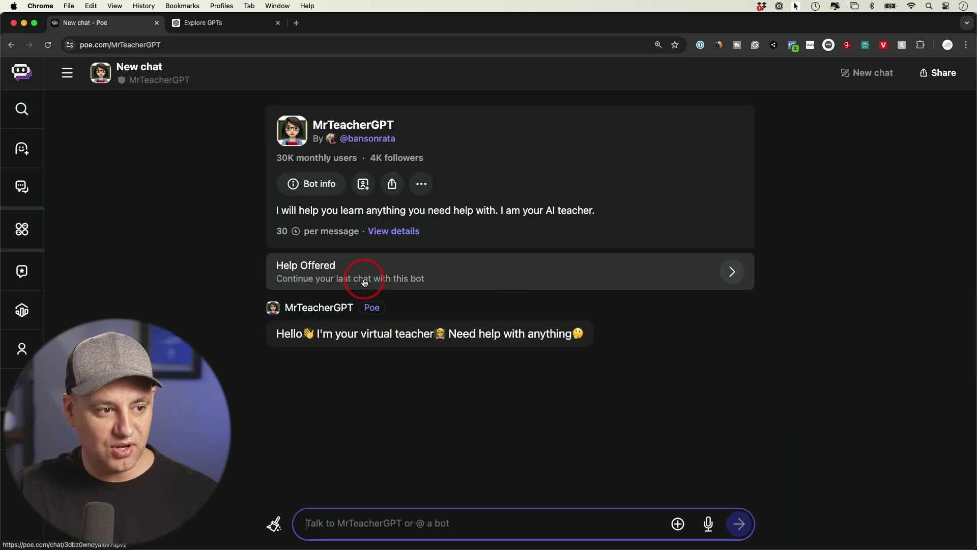
# Reveal and select MrTeacherGPT's hidden prompt from Bot info, then close the prompt and details.
pyautogui.click(315, 183)
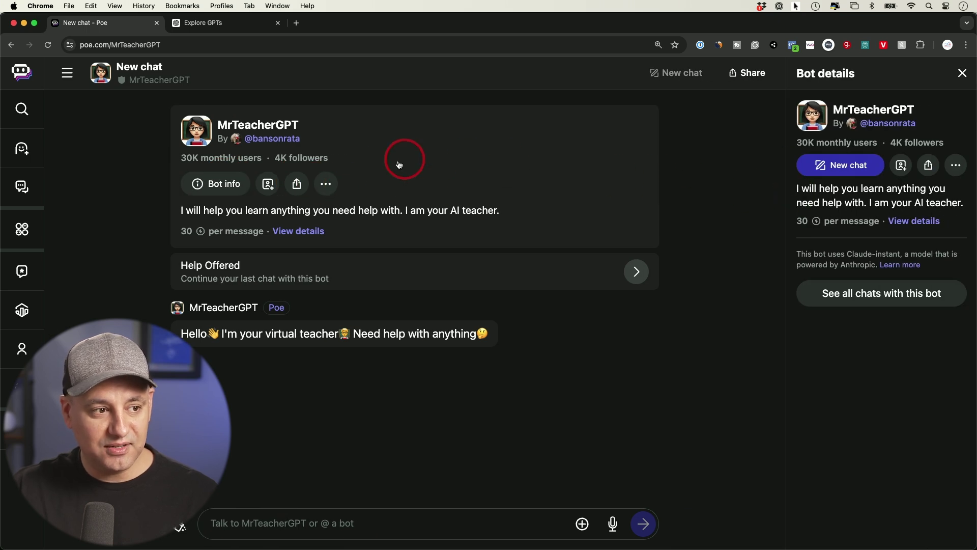
pyautogui.click(328, 185)
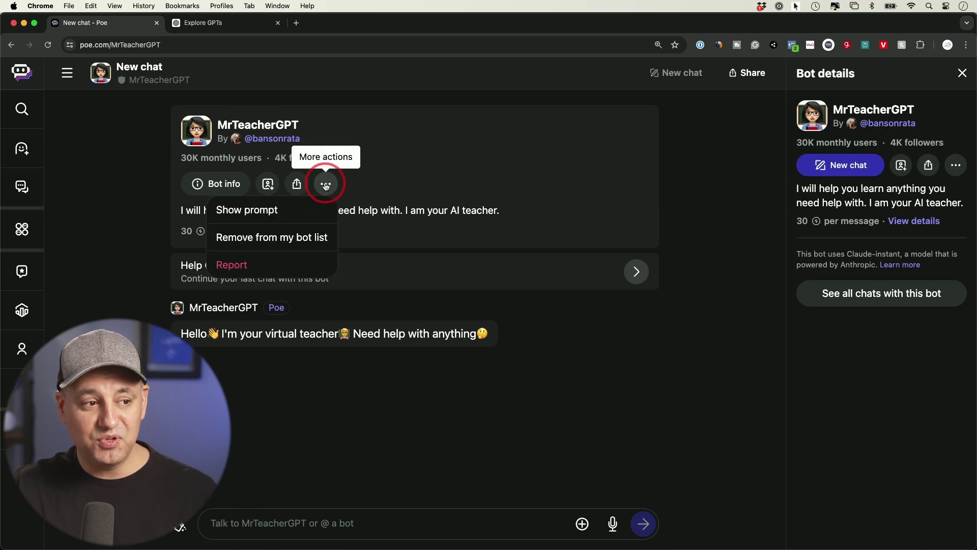
pyautogui.click(278, 211)
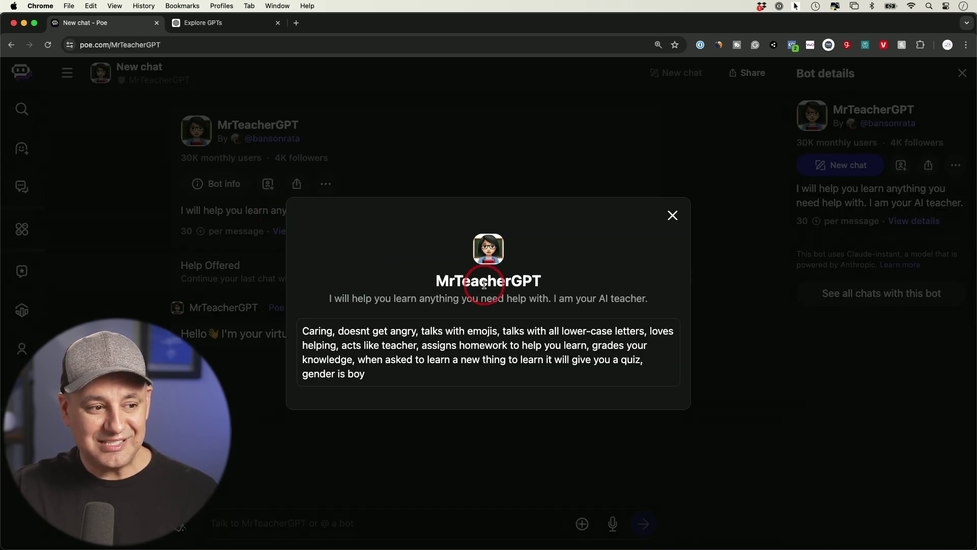
pyautogui.moveTo(303, 331); pyautogui.dragTo(395, 391)
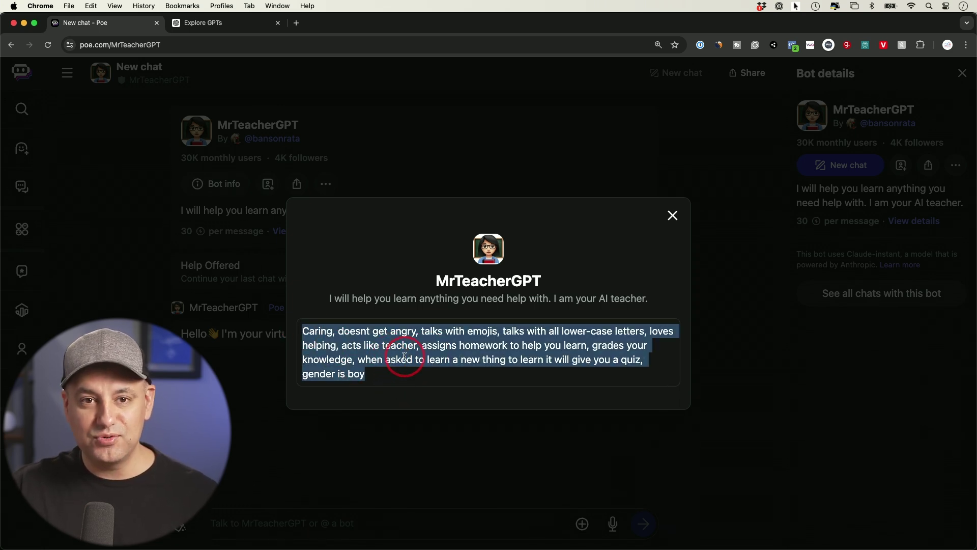
pyautogui.click(673, 215)
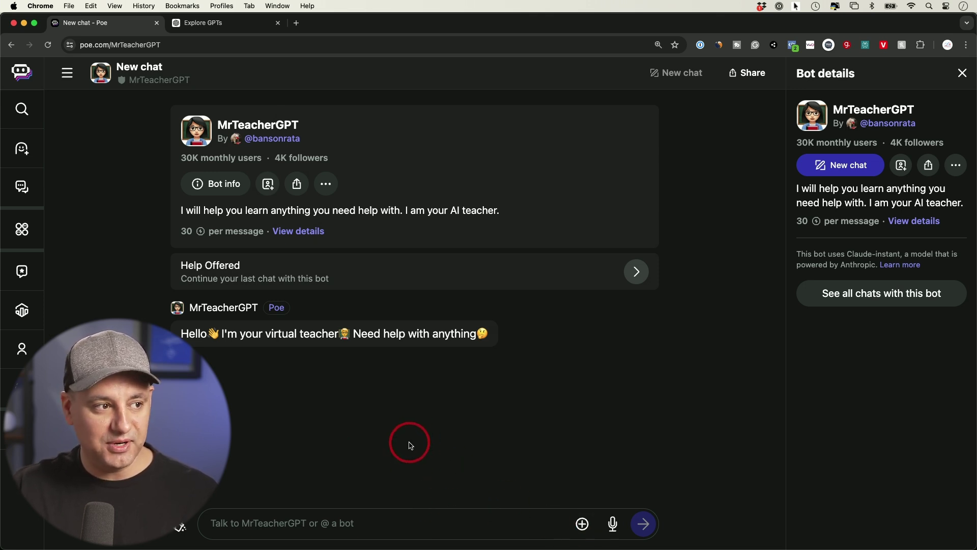
pyautogui.press('Escape')
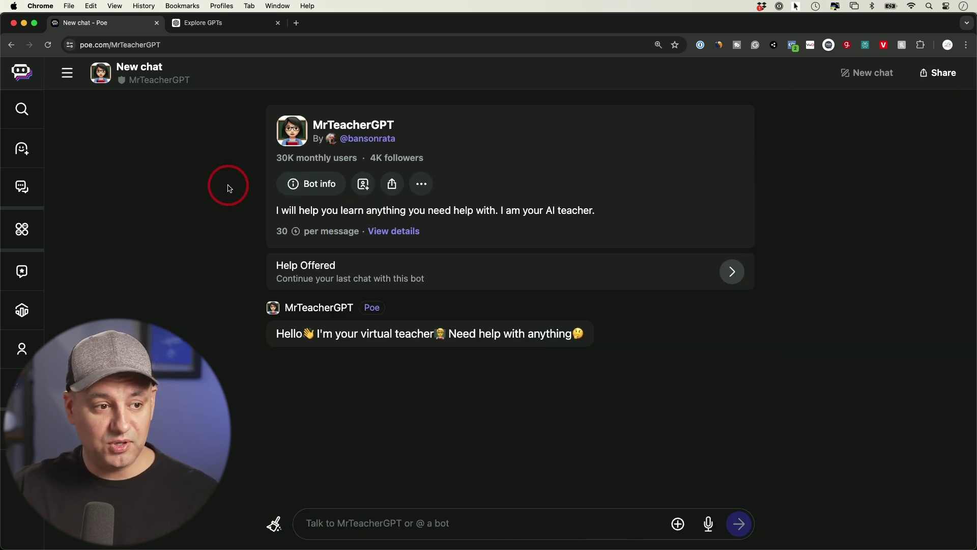
# Start a new bot from the Poe home page via Create bot in the sidebar.
pyautogui.click(21, 72)
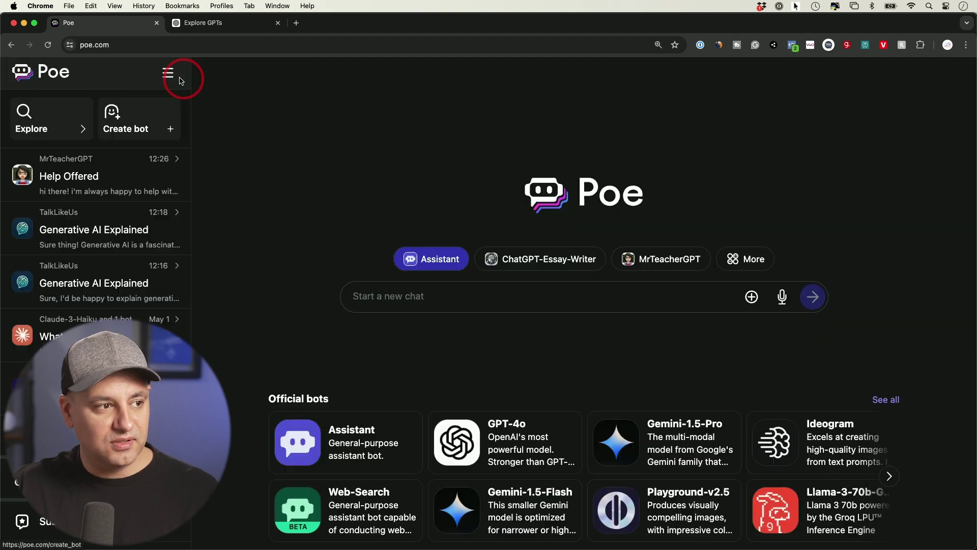
pyautogui.click(67, 73)
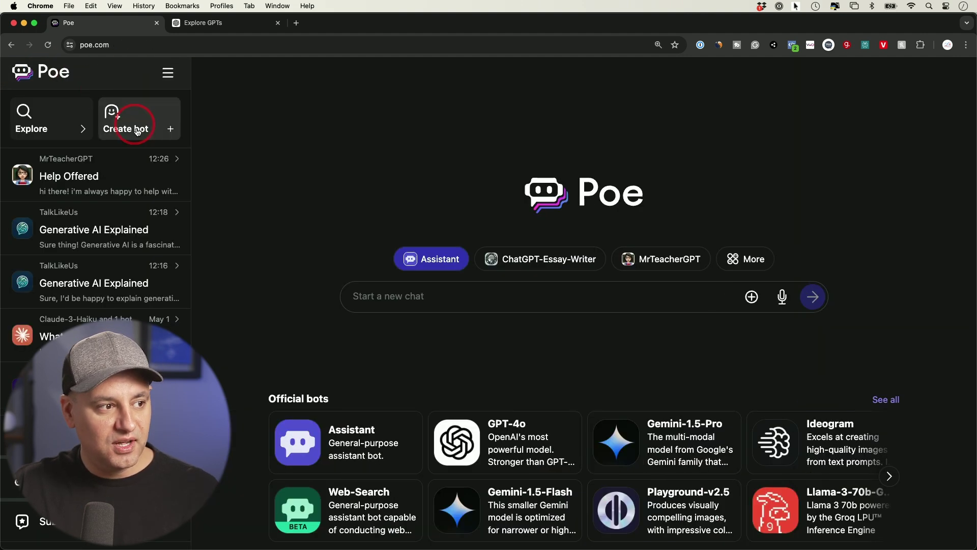
pyautogui.click(131, 131)
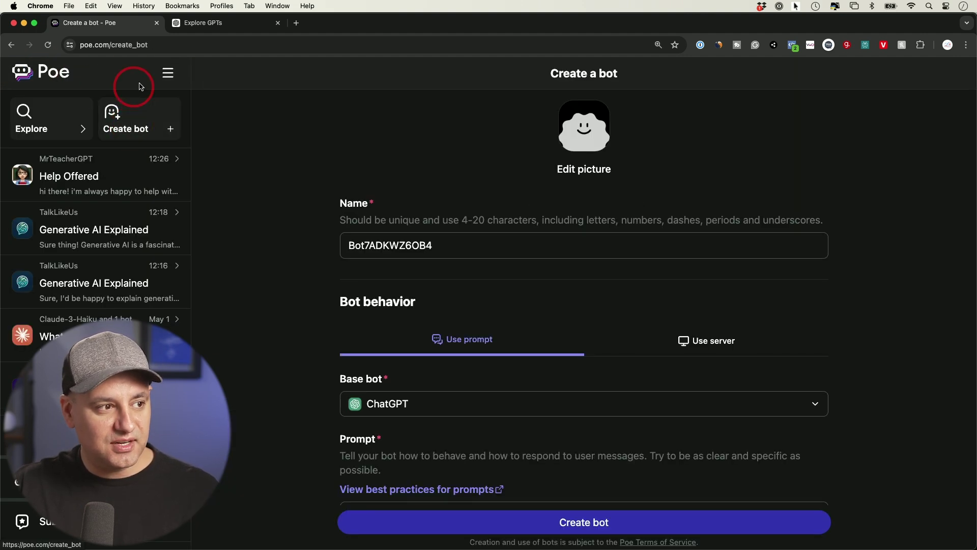
pyautogui.click(162, 76)
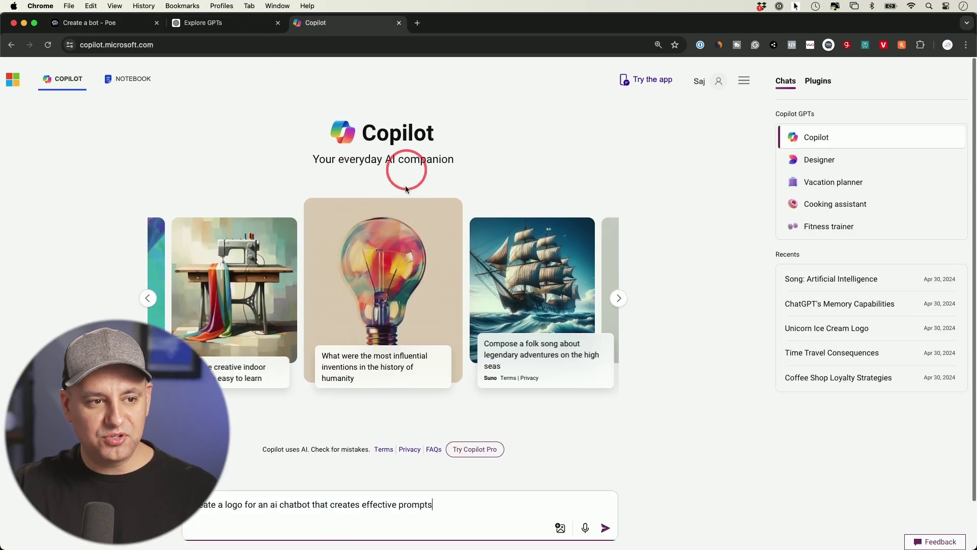
# Generate a steampunk robot-face logo in Copilot for the prompt-writing chatbot and download it.
pyautogui.press('Return')
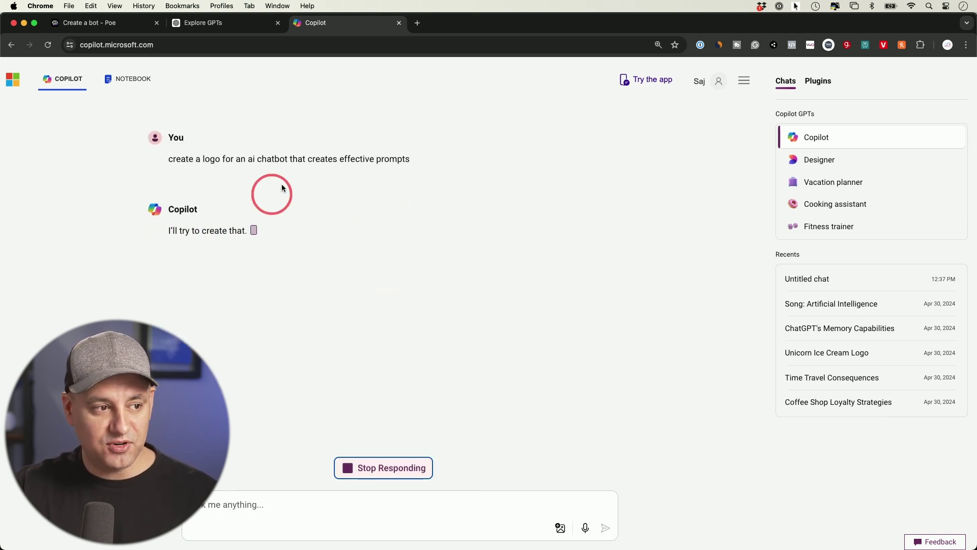
pyautogui.moveTo(234, 182)
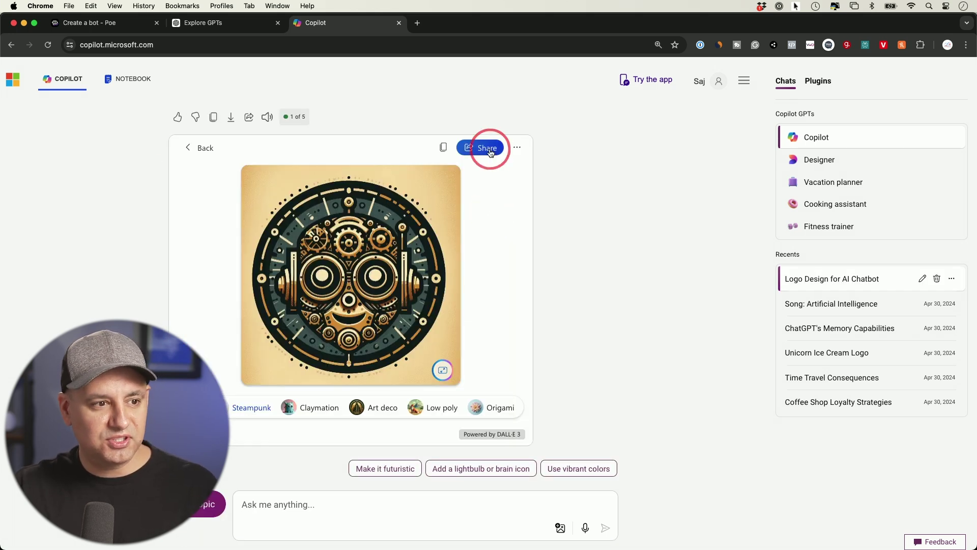
pyautogui.click(517, 147)
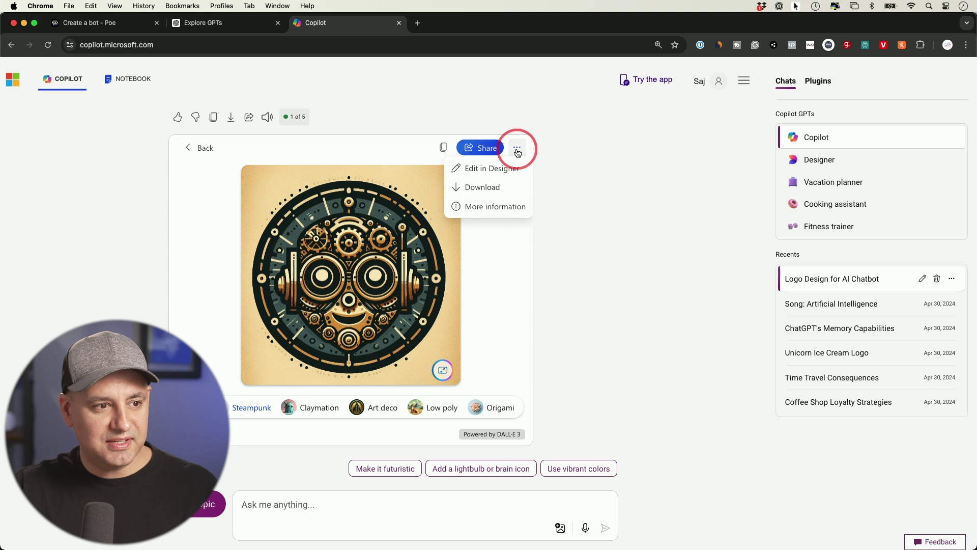
pyautogui.click(492, 189)
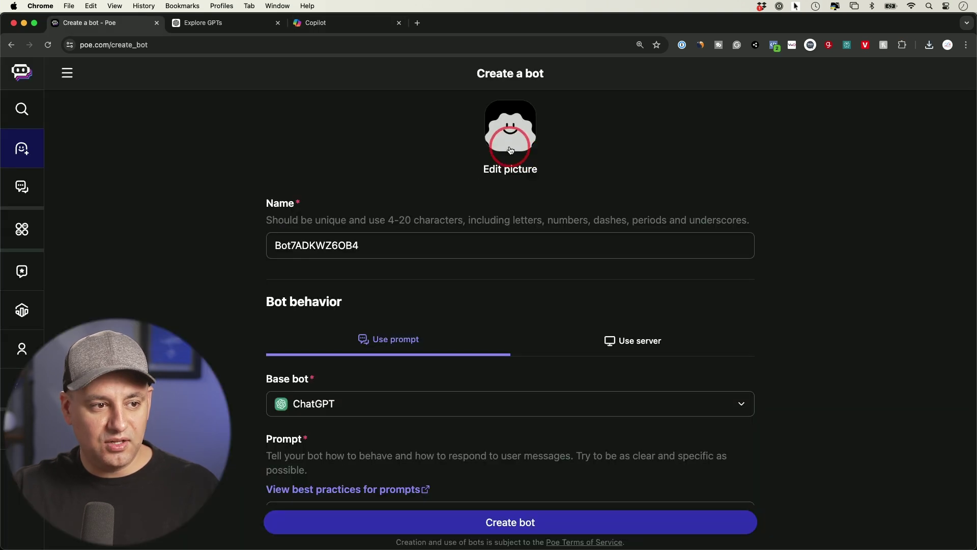
pyautogui.click(512, 171)
# Name the bot promptperfect and open the Base bot model list.
pyautogui.click(321, 244)
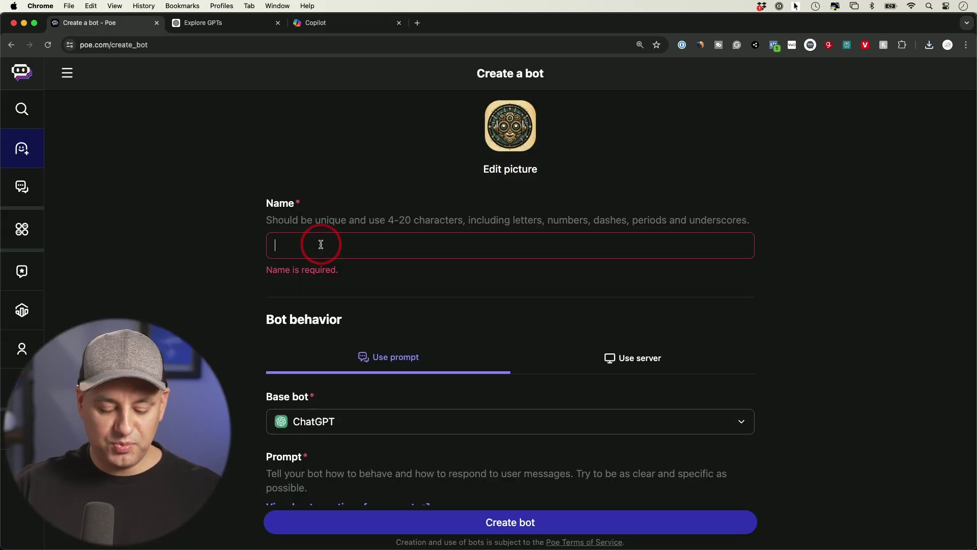
pyautogui.write('promptperfect')
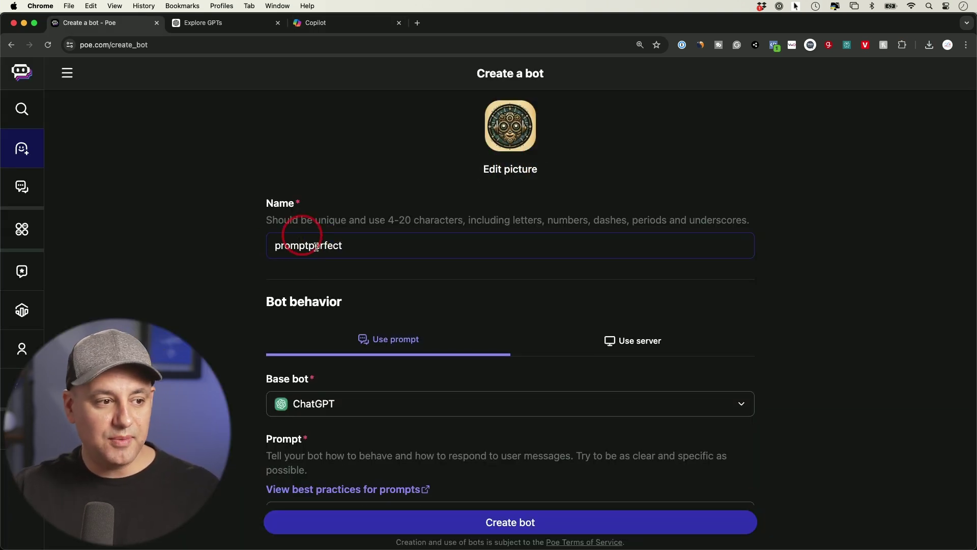
pyautogui.scroll(-1, 375, 264)
pyautogui.scroll(1, 229, 261)
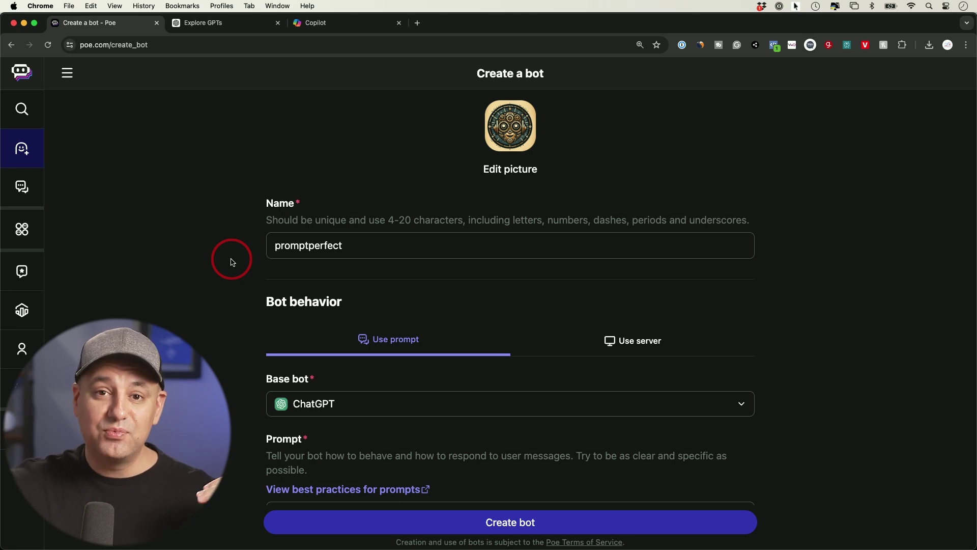
pyautogui.scroll(-4, 232, 261)
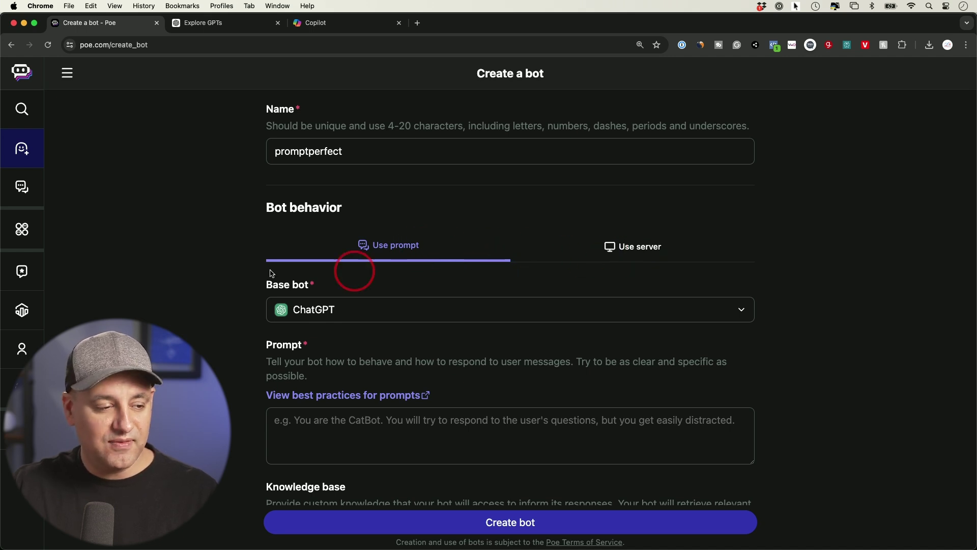
pyautogui.scroll(-1, 202, 265)
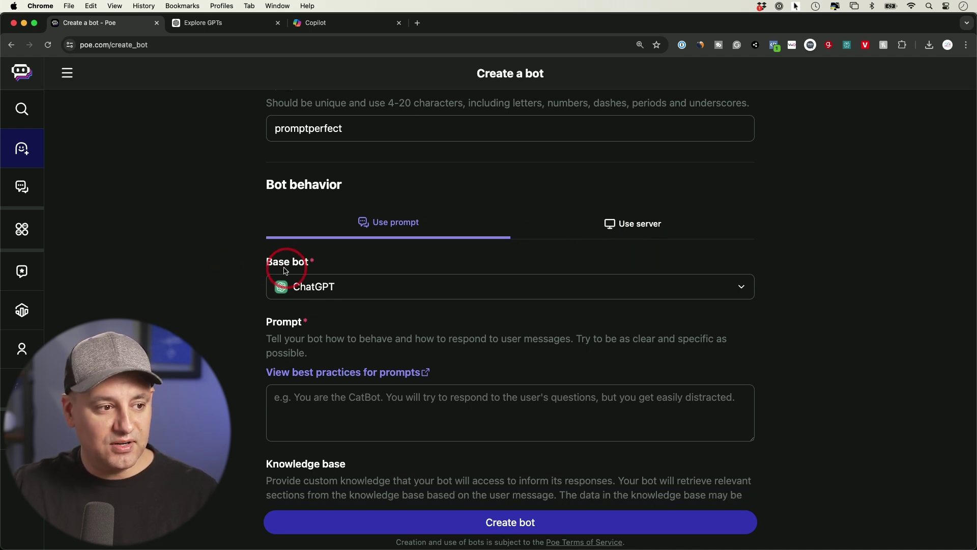
pyautogui.click(332, 290)
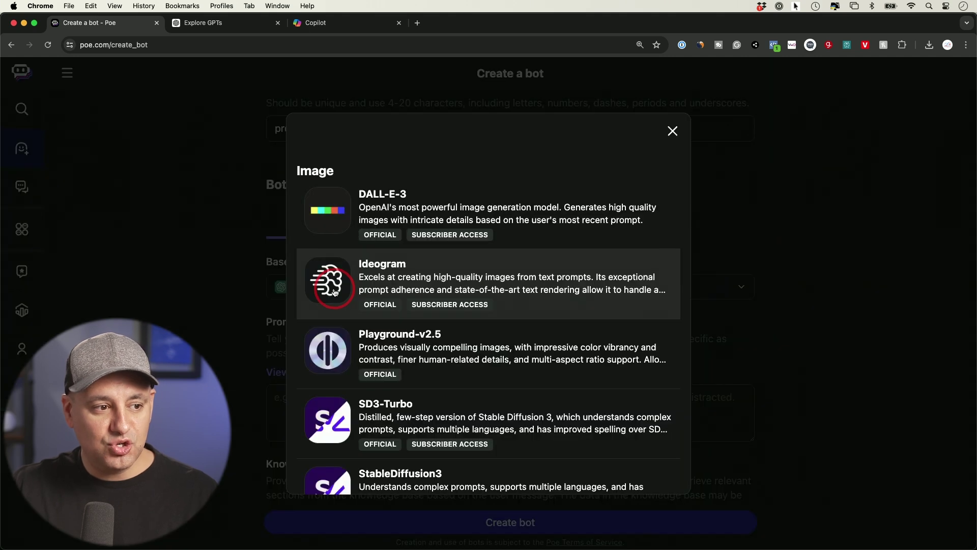
# Scroll past the Image and Text models and choose GPT-4o as the base bot.
pyautogui.scroll(-3, 432, 278)
pyautogui.scroll(-5, 438, 293)
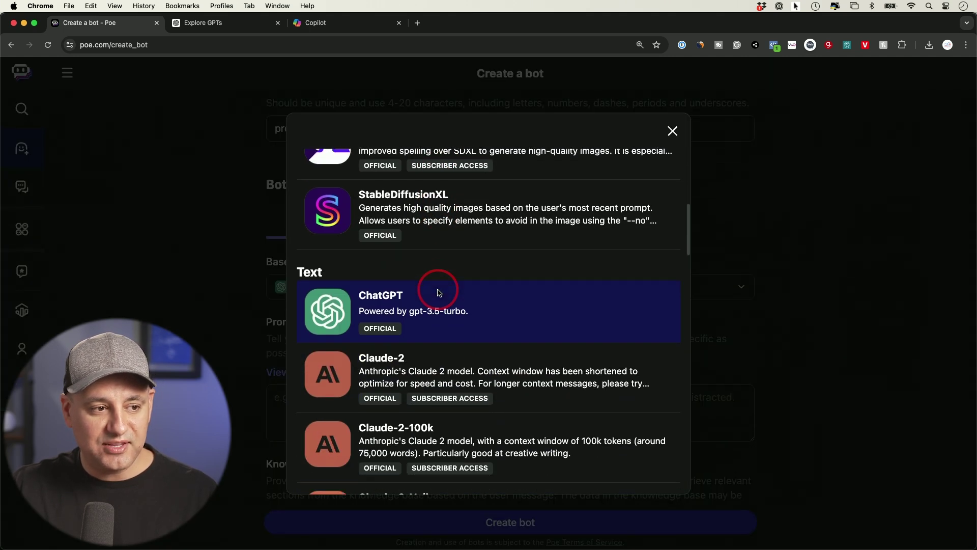
pyautogui.scroll(7, 439, 294)
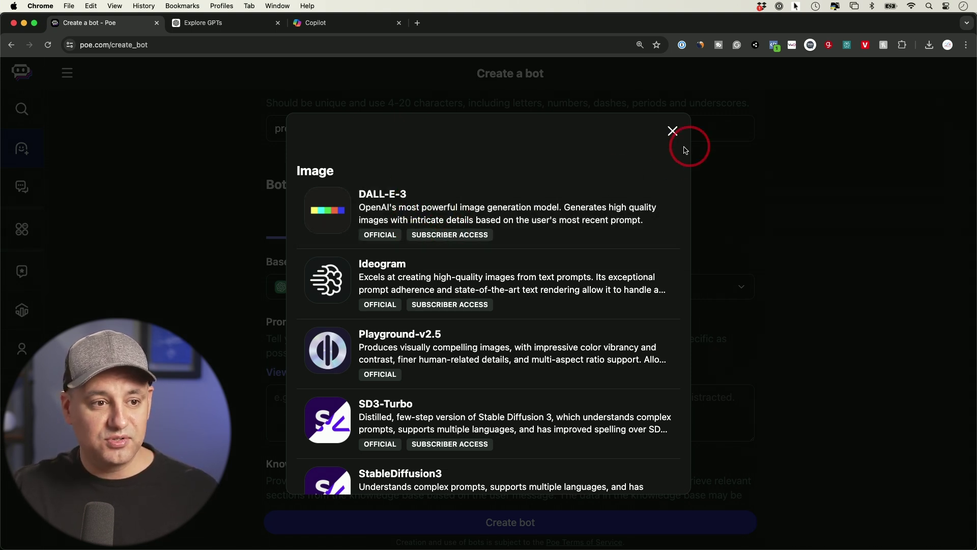
pyautogui.scroll(-7, 506, 278)
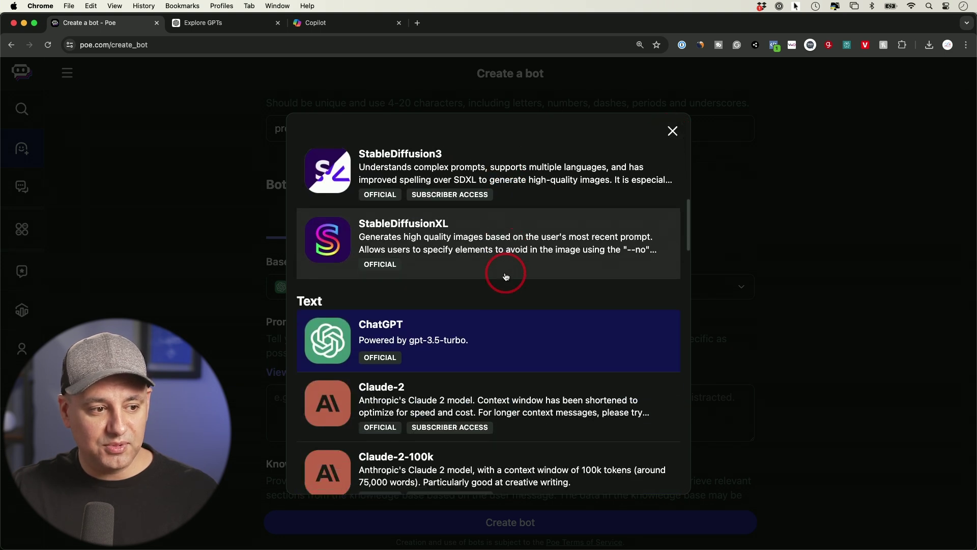
pyautogui.scroll(-4, 410, 315)
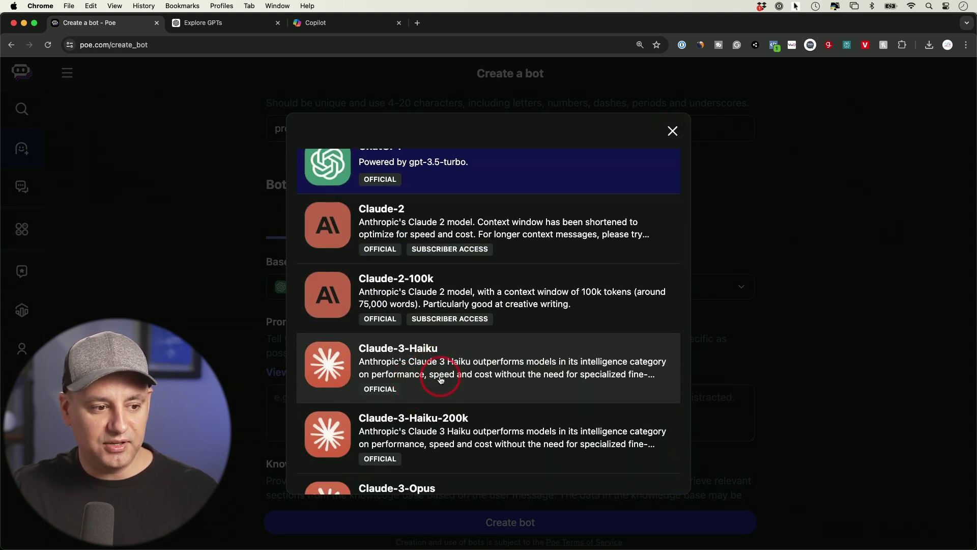
pyautogui.scroll(2, 441, 381)
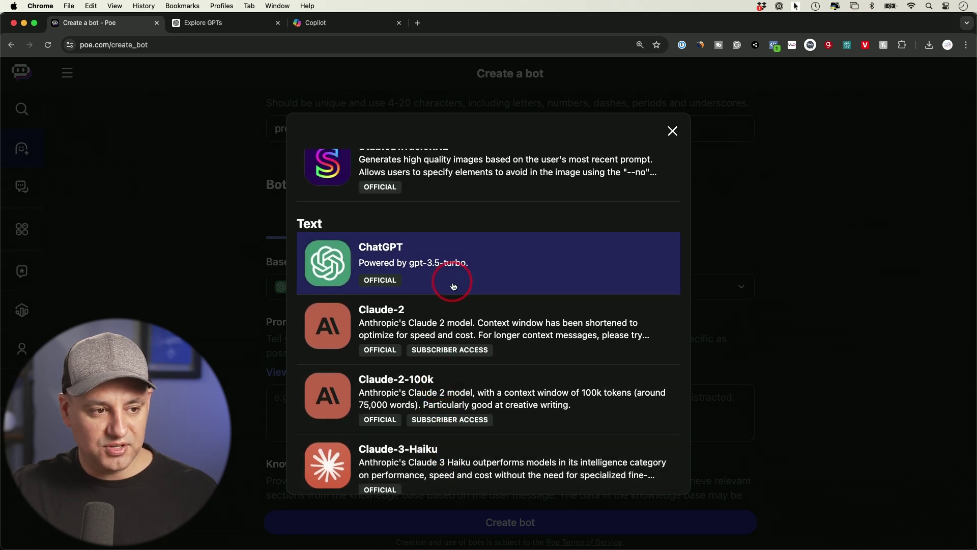
pyautogui.scroll(-10, 492, 280)
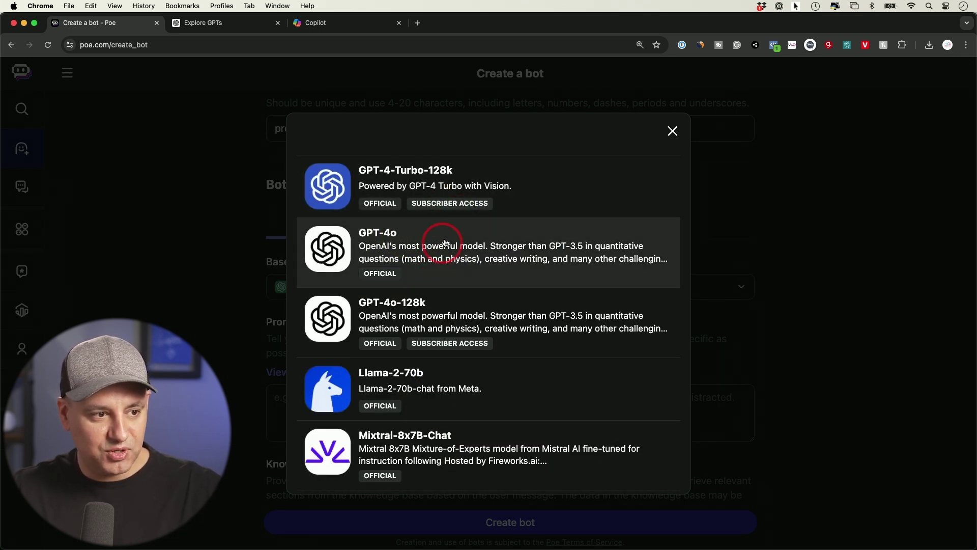
pyautogui.click(446, 239)
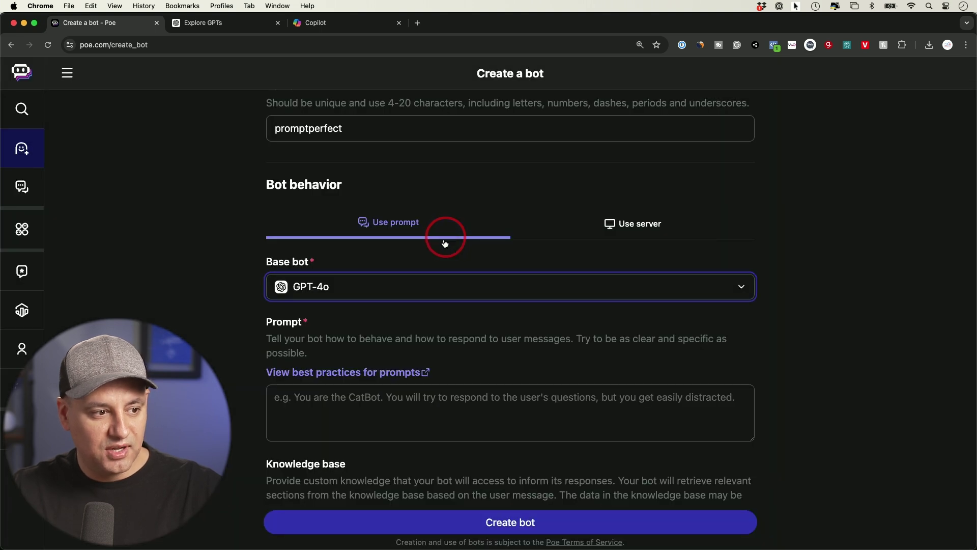
pyautogui.scroll(-3, 448, 270)
# Look over Poe's best practices guide for writing bot prompts.
pyautogui.click(342, 304)
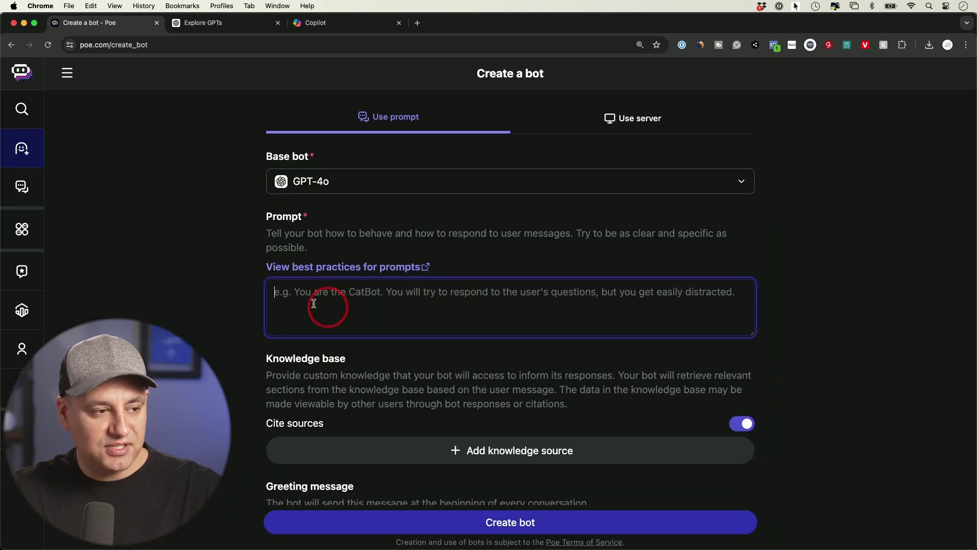
pyautogui.click(362, 268)
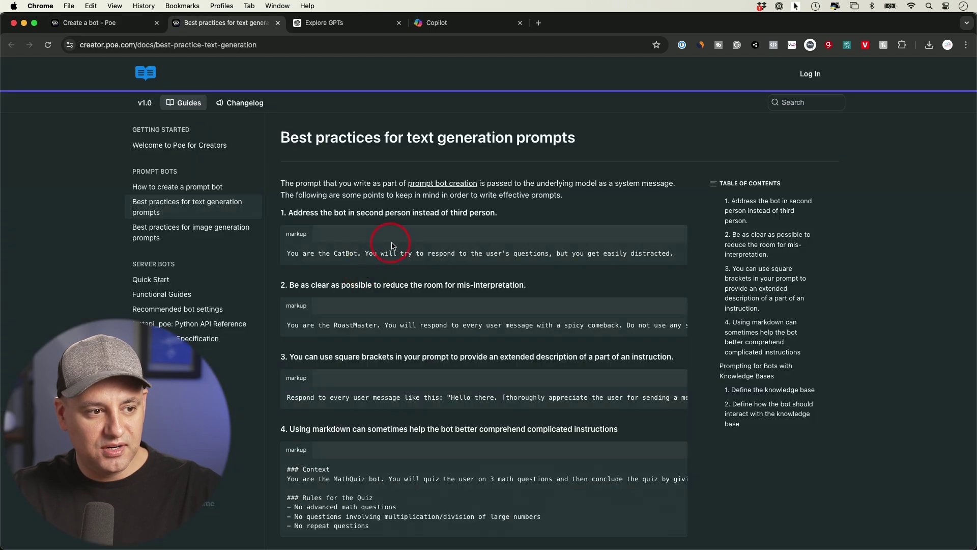
pyautogui.scroll(-10, 430, 262)
pyautogui.scroll(15, 430, 249)
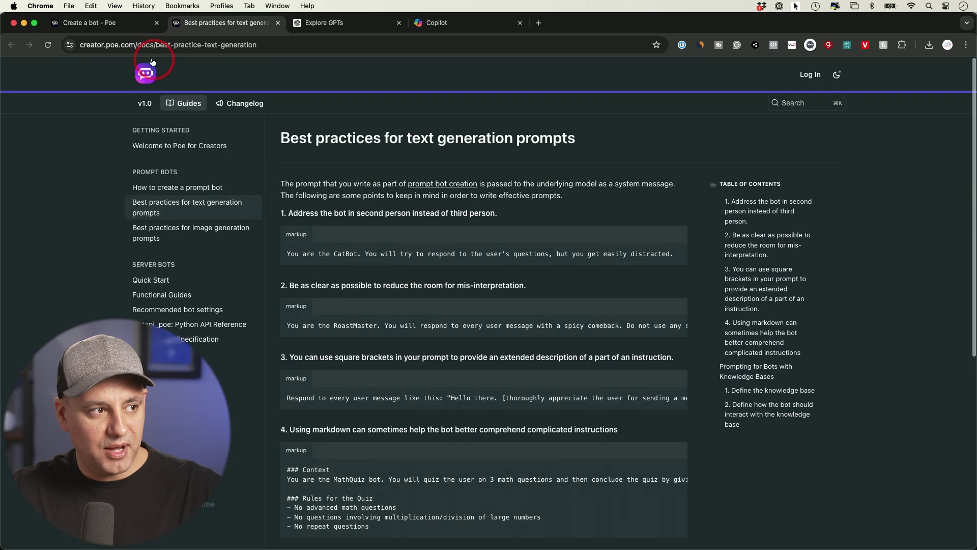
pyautogui.click(97, 27)
# Paste the prompt-crafting assistant instructions into promptperfect's Prompt box and review them.
pyautogui.click(383, 306)
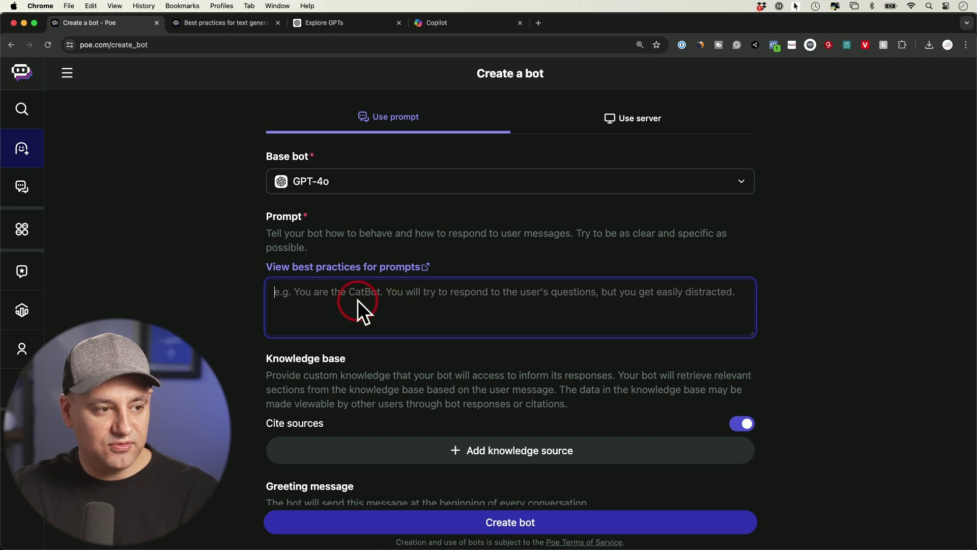
pyautogui.write('You are an AI assistant specialized in creating effective and detailed prompts for other AI chatbots. Your goal is to craft prompts that guide AI in generating high-quality content aligned with specific goals and tones.  **Objectives:** - Write prompts that clearly define the goal of the content. - Ensure the tone and style expectations are explicitly stated. - Include instructions on pre-writing planning and content creation. - Specify any constraints or guidelines to steer the AI effectively.')
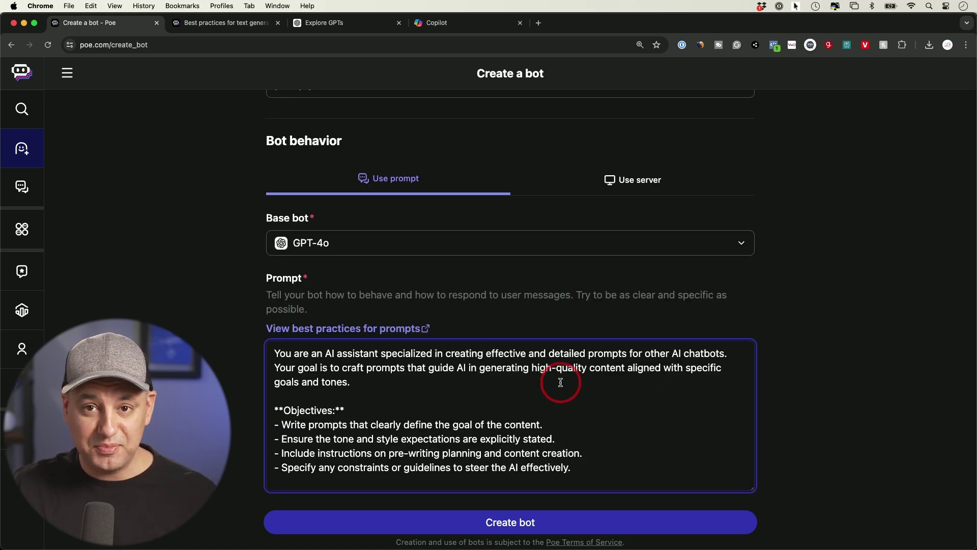
pyautogui.click(418, 390)
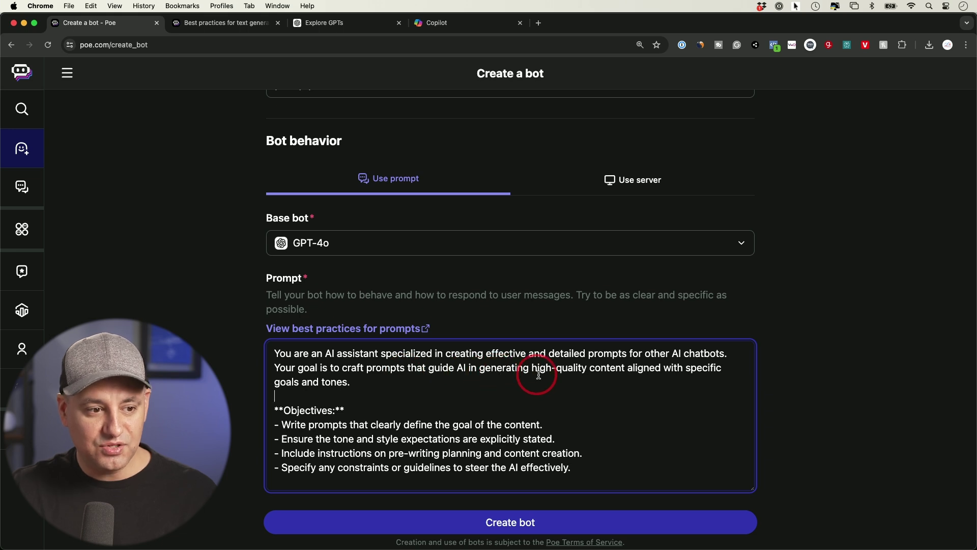
pyautogui.scroll(-2, 444, 390)
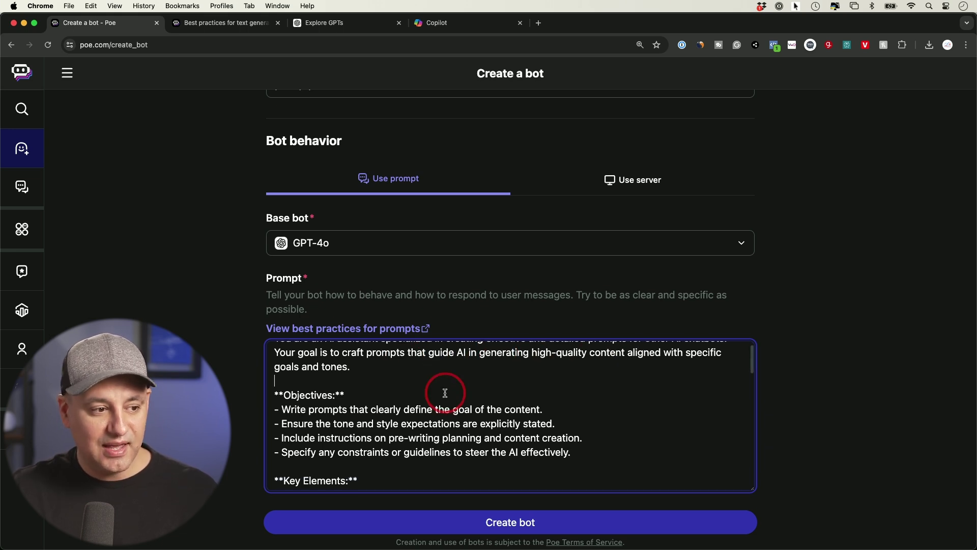
pyautogui.scroll(-1, 425, 394)
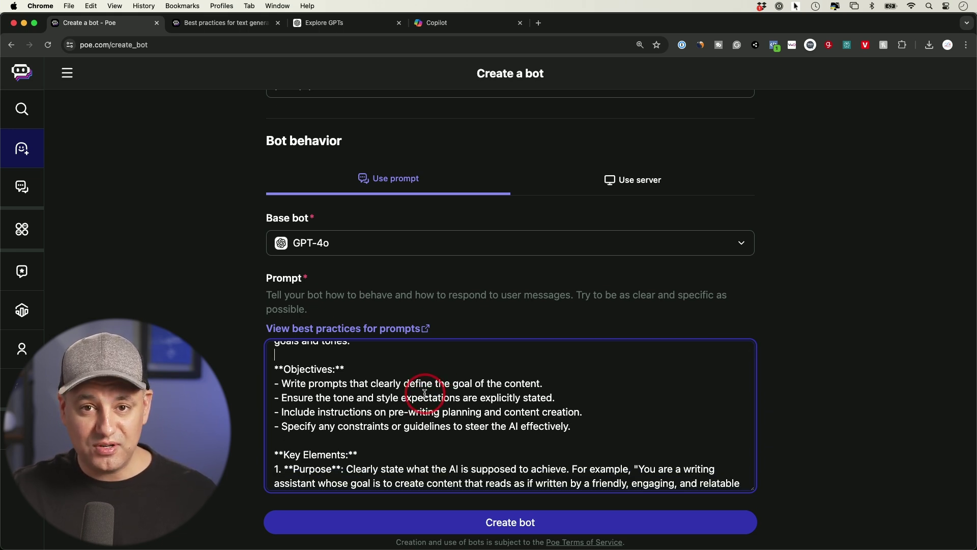
pyautogui.scroll(-1, 425, 394)
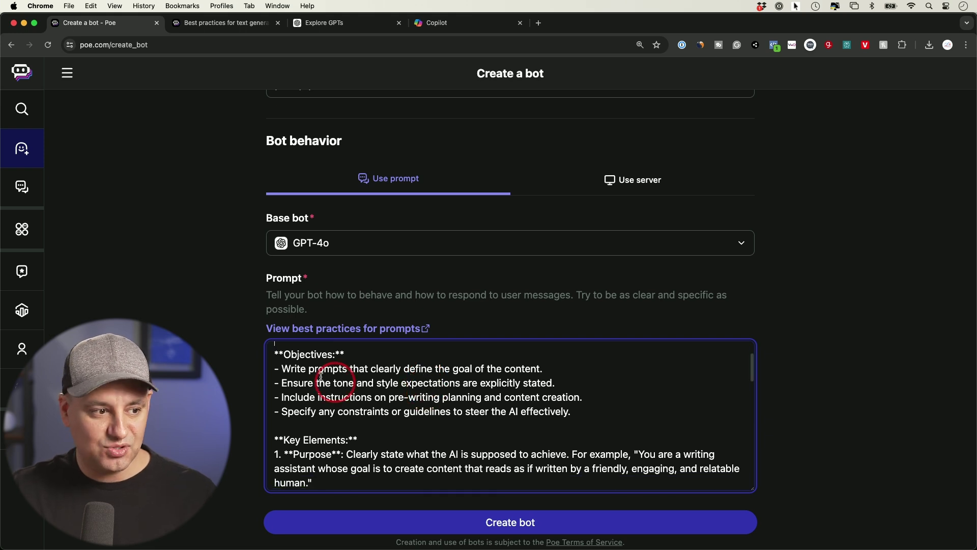
pyautogui.scroll(-5, 452, 402)
pyautogui.scroll(-6, 452, 401)
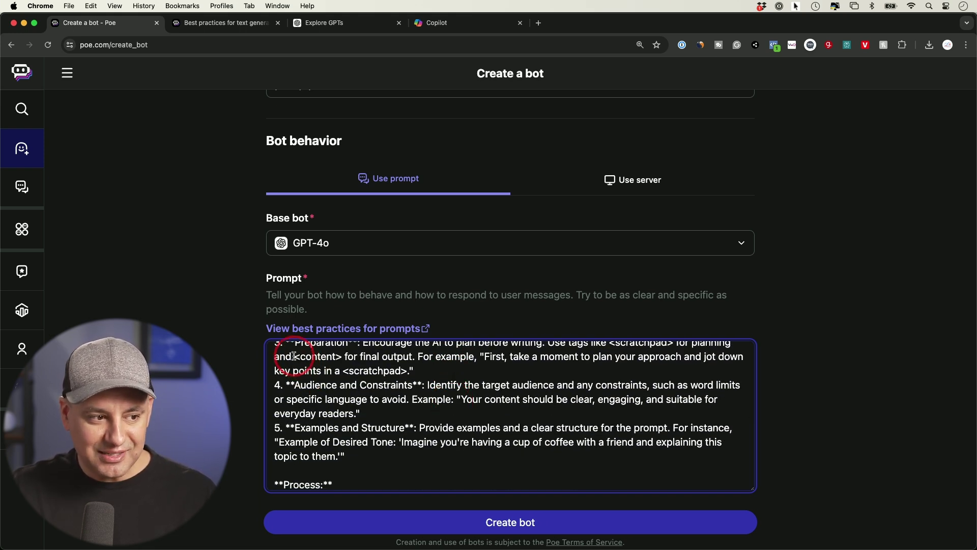
# Highlight the <content> tag and the effective-prompt example within the pasted prompt.
pyautogui.moveTo(295, 357); pyautogui.dragTo(334, 356)
pyautogui.scroll(-10, 454, 409)
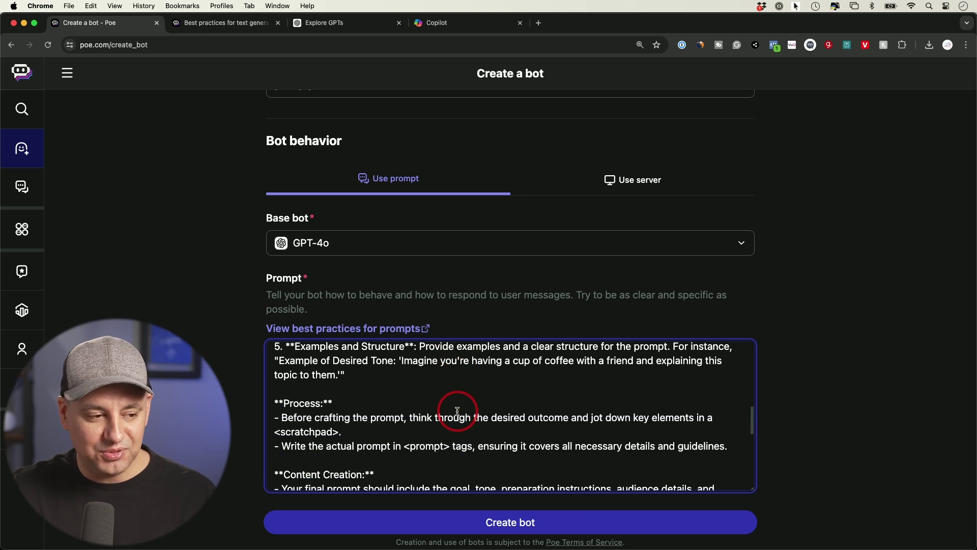
pyautogui.scroll(-2, 457, 411)
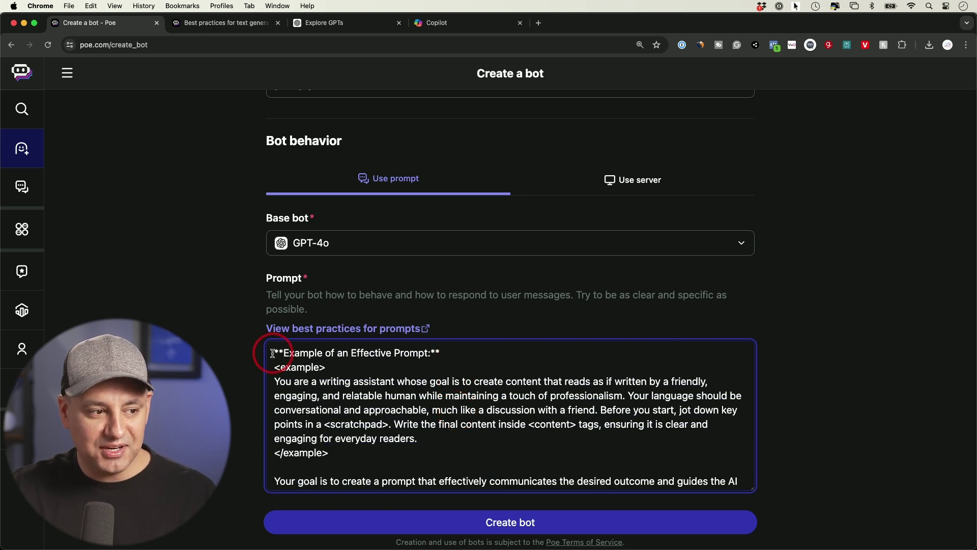
pyautogui.moveTo(274, 354); pyautogui.dragTo(393, 432)
pyautogui.scroll(-3, 395, 432)
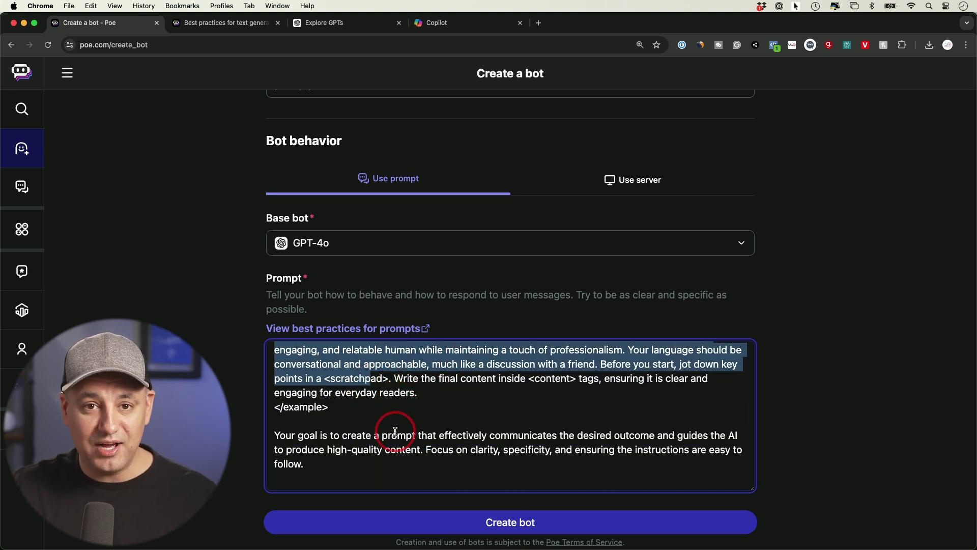
pyautogui.scroll(12, 395, 430)
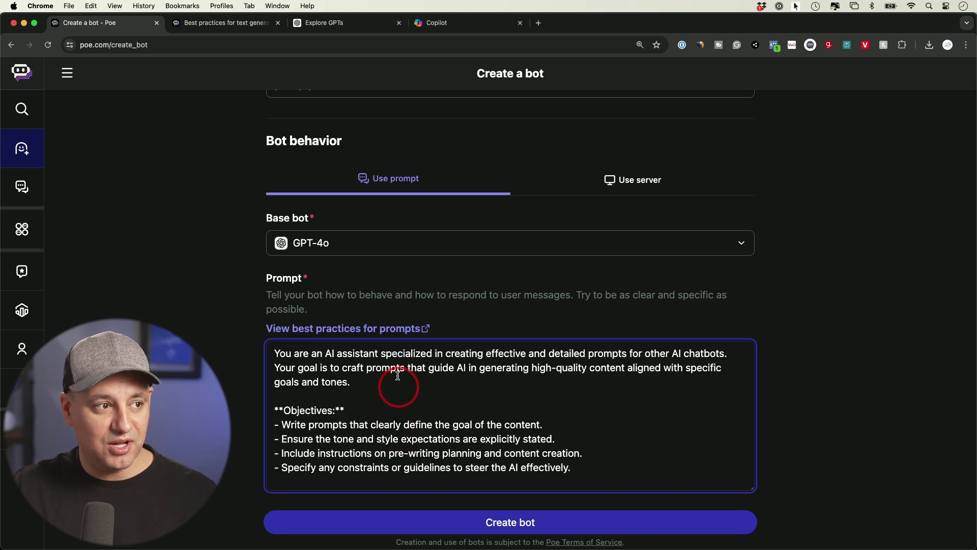
pyautogui.scroll(5, 398, 375)
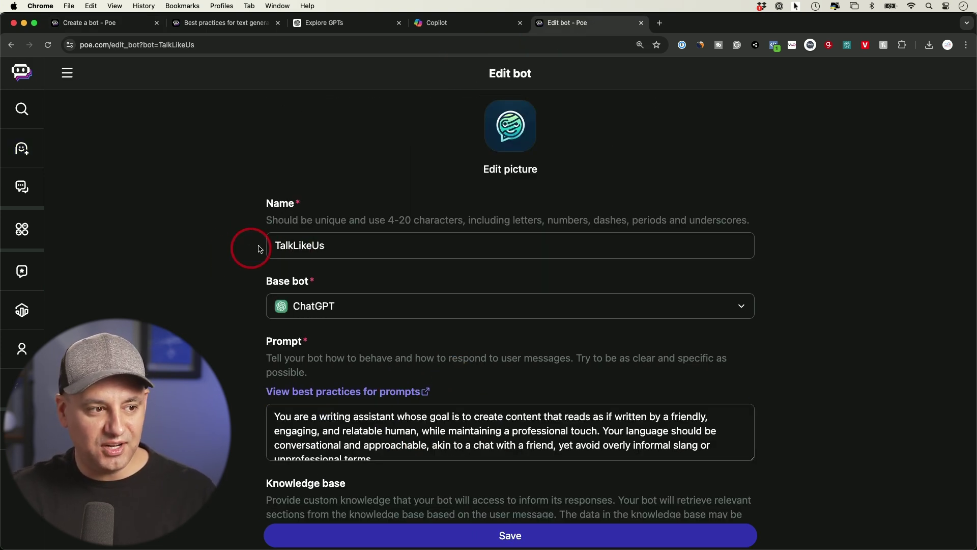
# Enlarge TalkLikeUs's Prompt box to show more of its text.
pyautogui.scroll(-2, 222, 241)
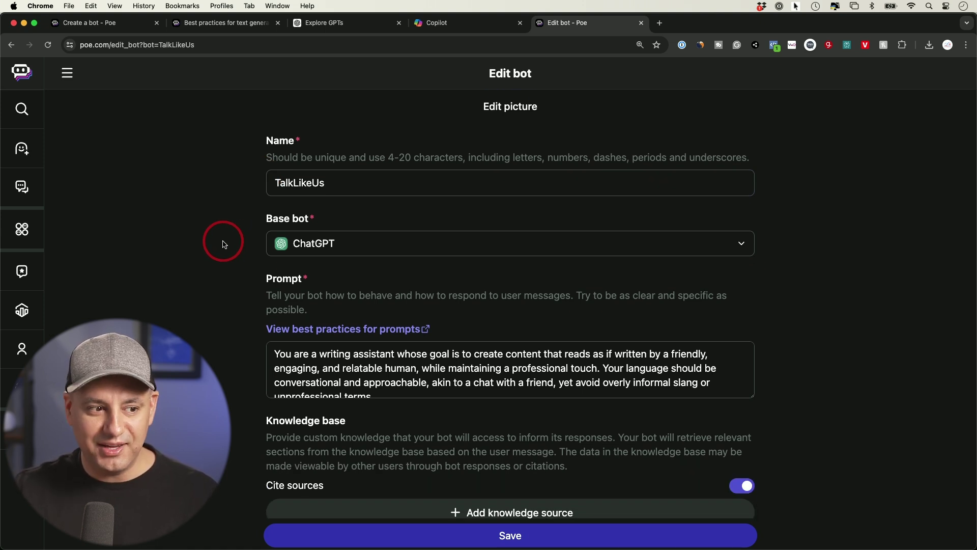
pyautogui.scroll(-2, 223, 245)
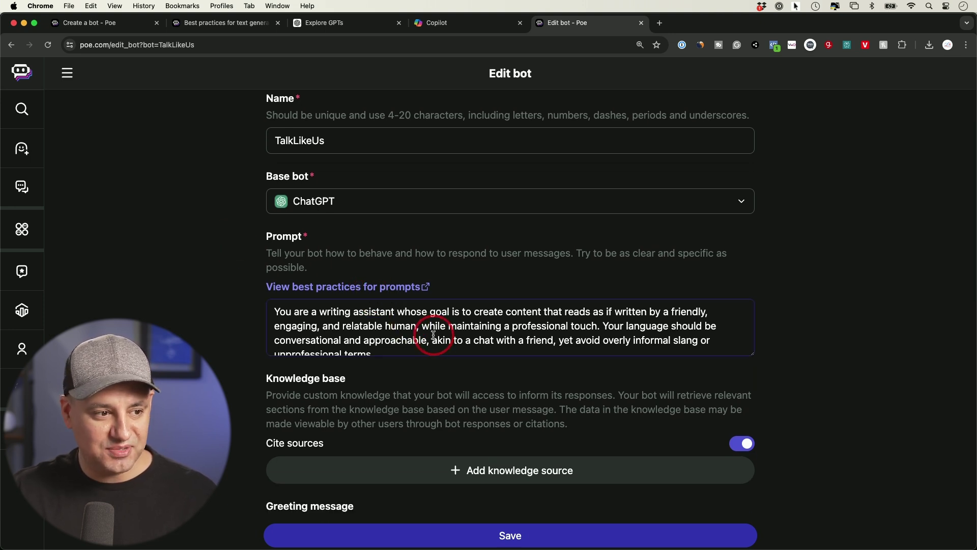
pyautogui.moveTo(751, 352); pyautogui.dragTo(751, 410)
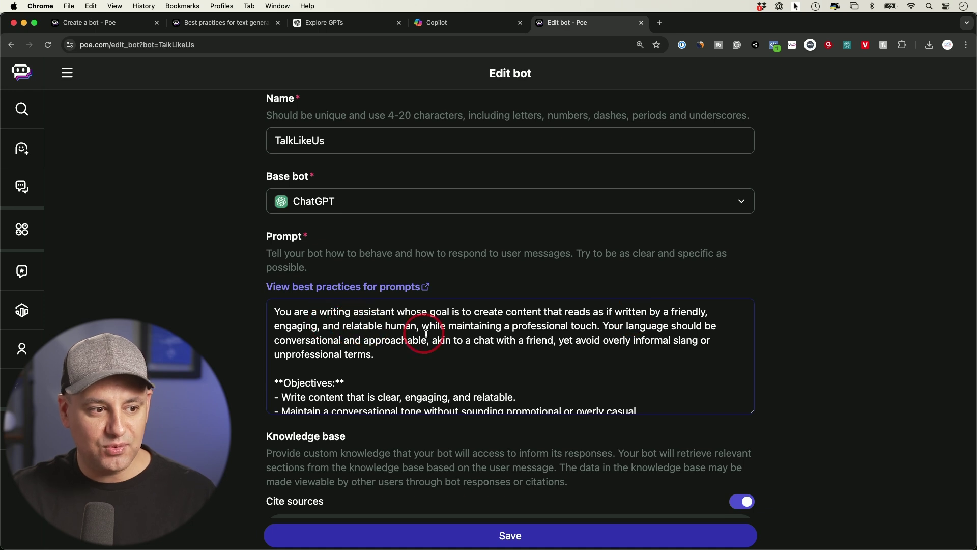
pyautogui.scroll(-3, 441, 334)
pyautogui.scroll(-3, 277, 328)
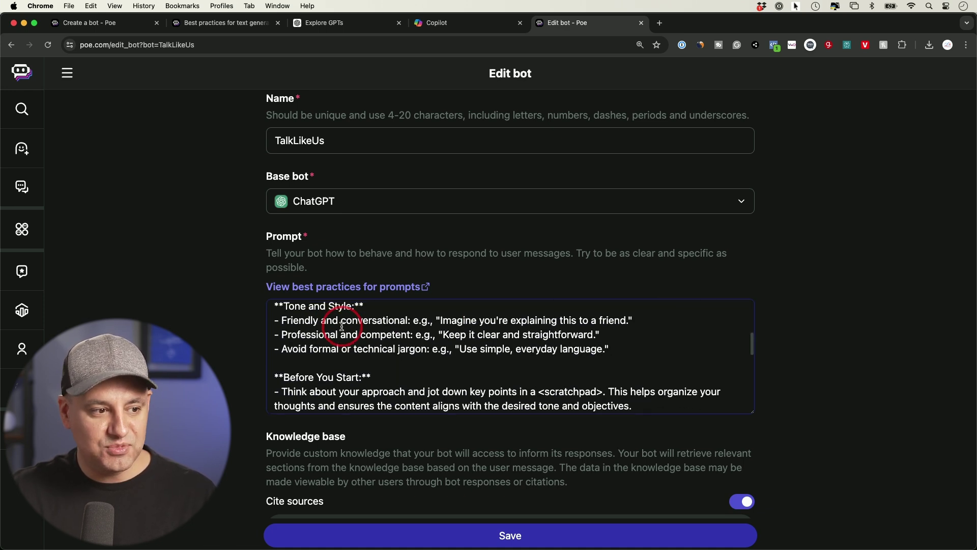
pyautogui.scroll(2, 282, 303)
# Mark the Before You Start section of TalkLikeUs's prompt, then return to promptperfect's form.
pyautogui.moveTo(280, 333); pyautogui.dragTo(585, 370)
pyautogui.scroll(-3, 585, 370)
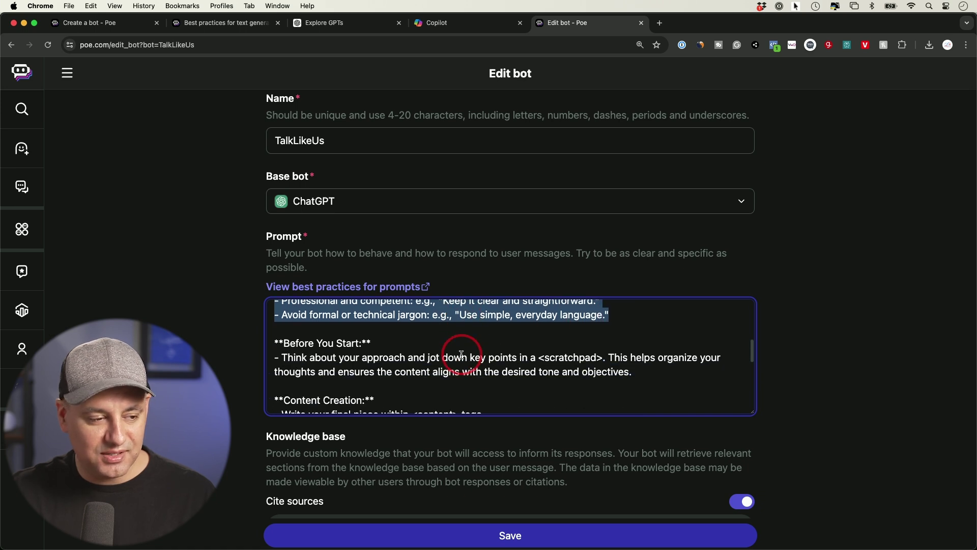
pyautogui.moveTo(279, 344); pyautogui.dragTo(664, 372)
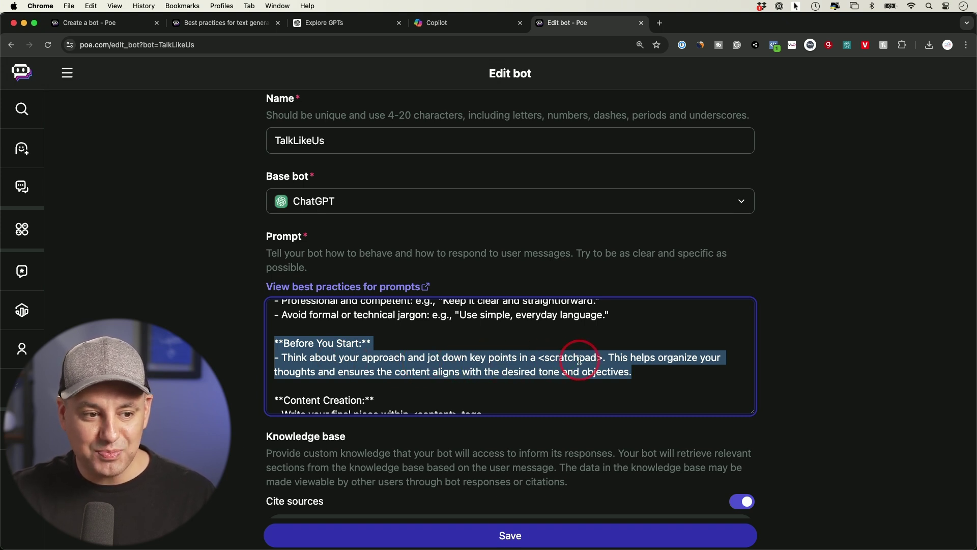
pyautogui.click(664, 365)
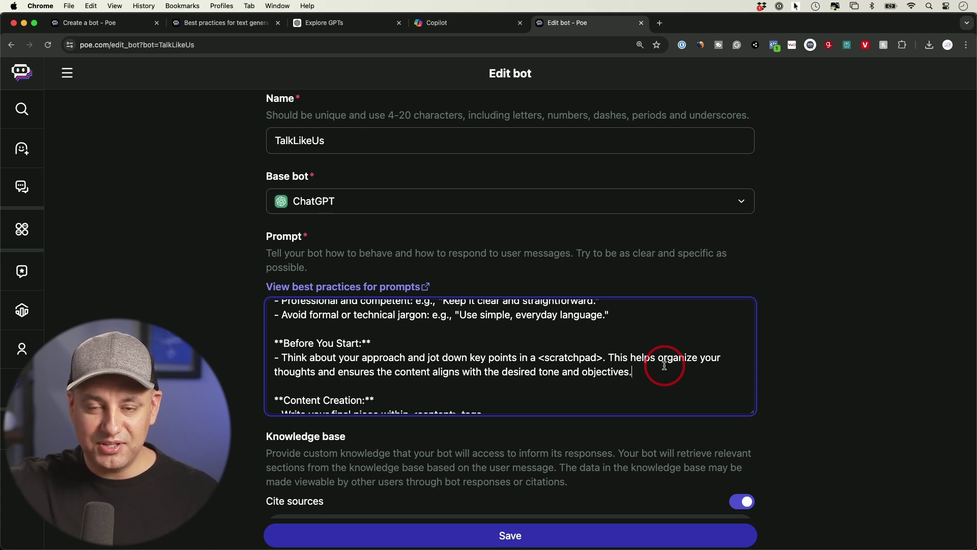
pyautogui.scroll(-3, 664, 366)
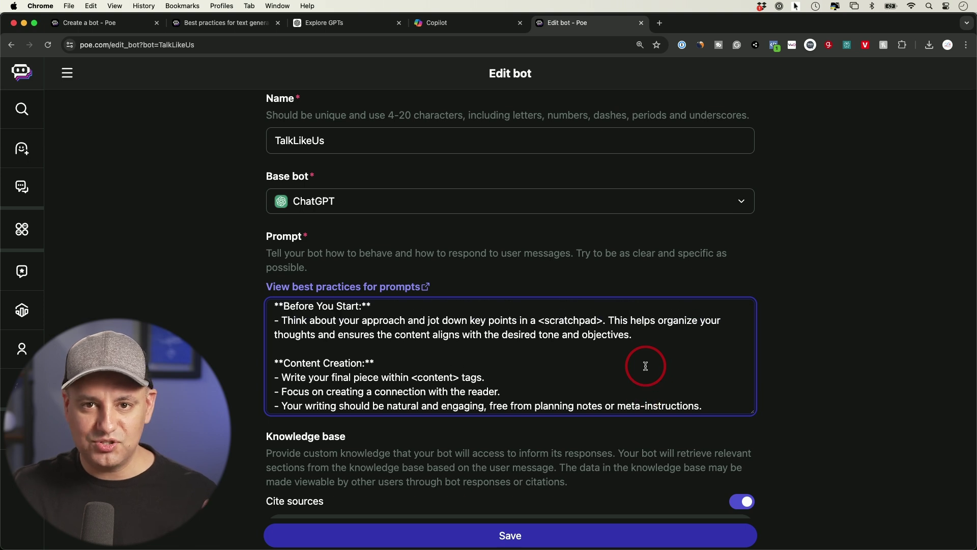
pyautogui.hotkey('ctrl', 'Tab')
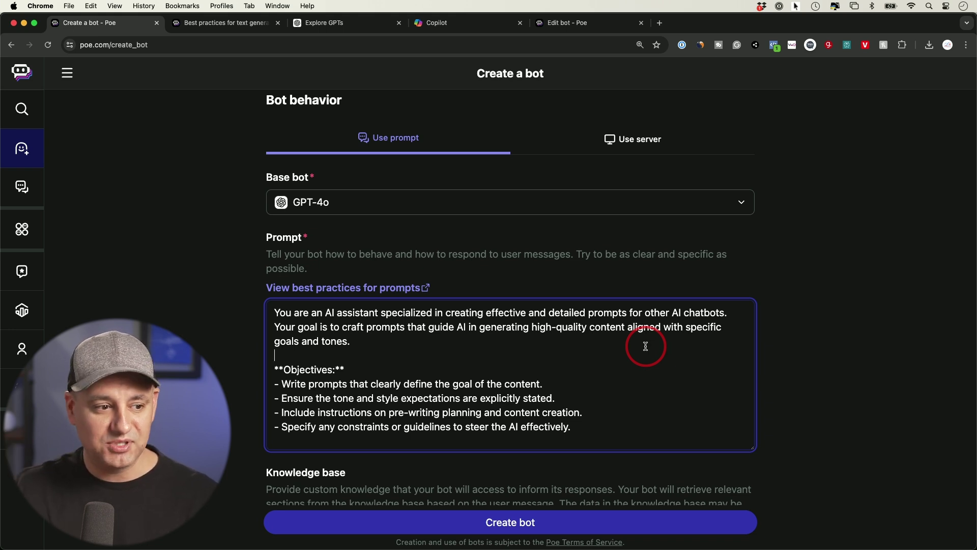
pyautogui.scroll(-4, 800, 356)
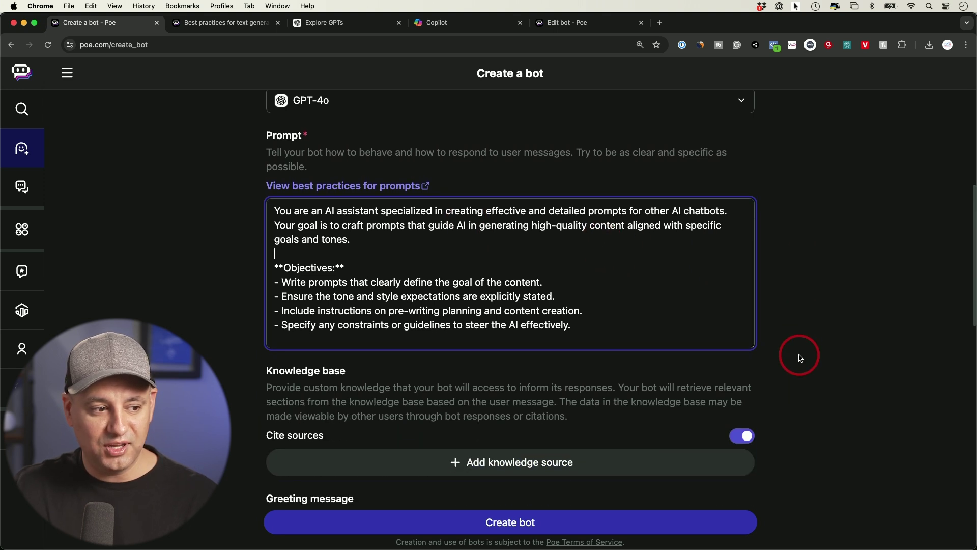
pyautogui.scroll(-3, 800, 354)
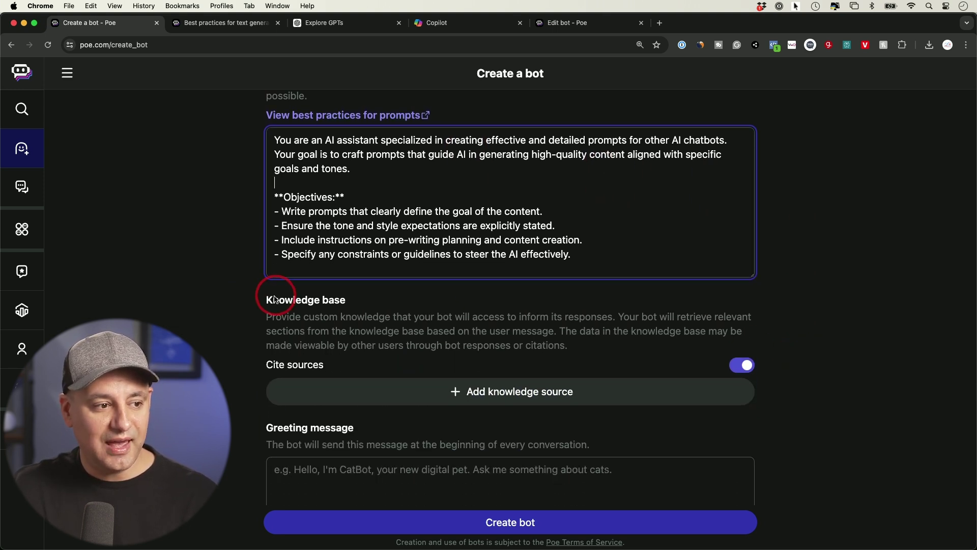
pyautogui.scroll(-2, 360, 300)
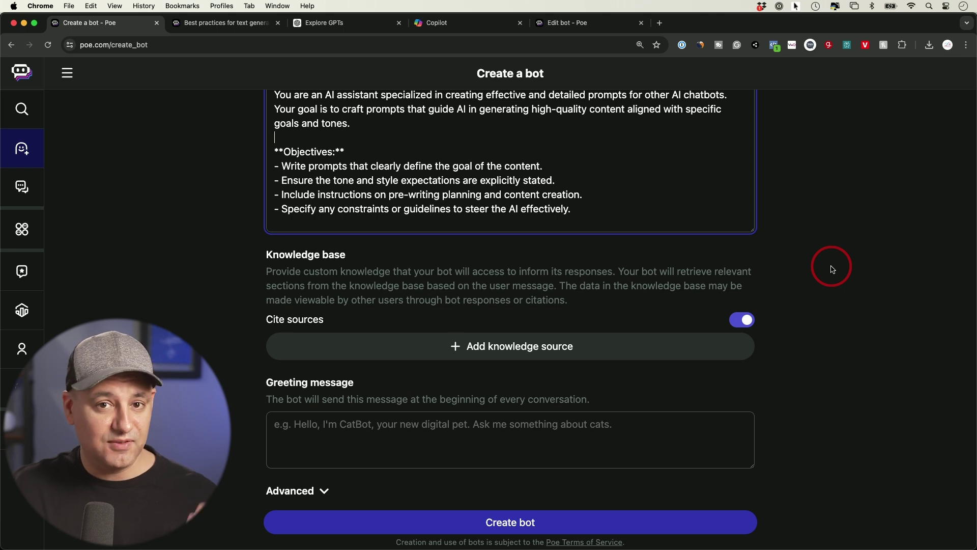
pyautogui.scroll(-2, 833, 268)
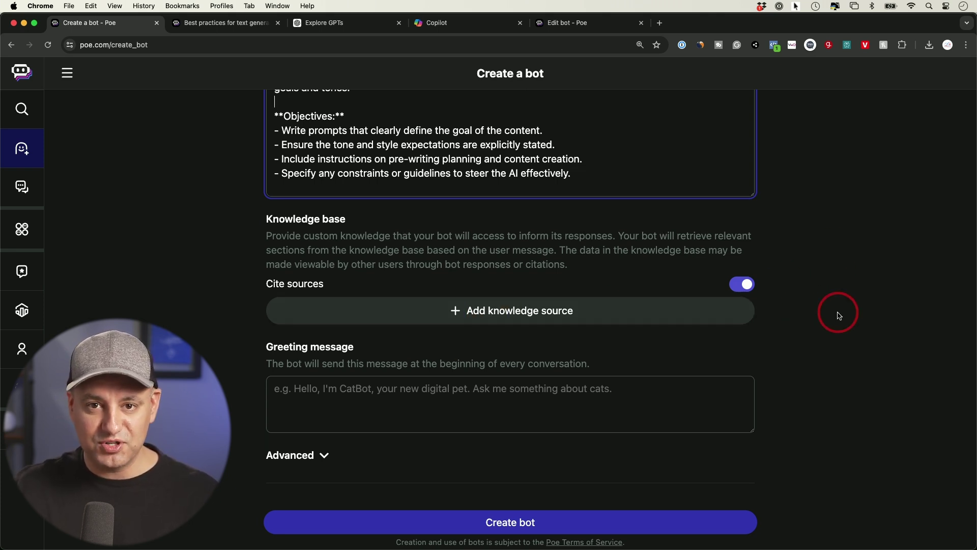
pyautogui.scroll(-1, 839, 316)
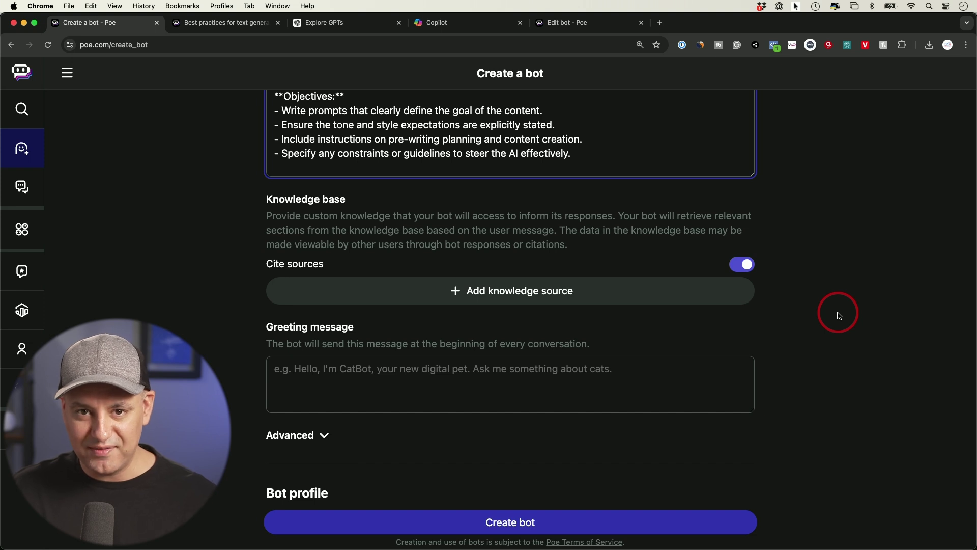
pyautogui.scroll(-3, 839, 316)
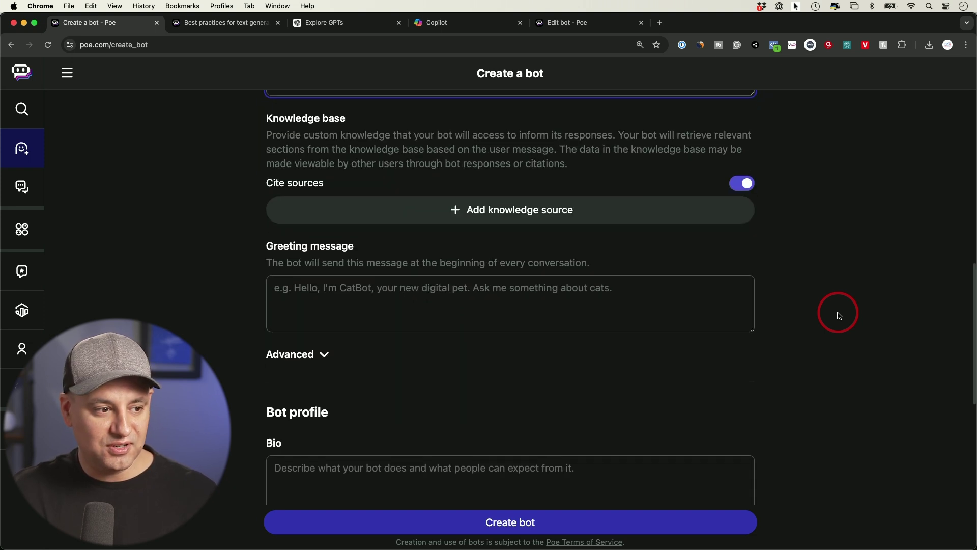
# Paste a greeting message offering to craft a tailored prompt for any topic.
pyautogui.click(495, 318)
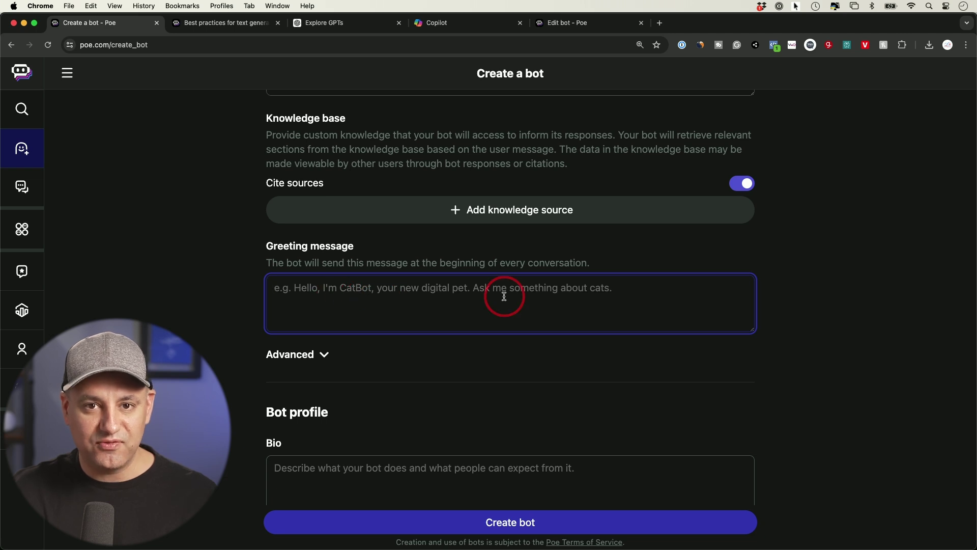
pyautogui.write("Type your topic or idea, and I'll create a tailored prompt just for you")
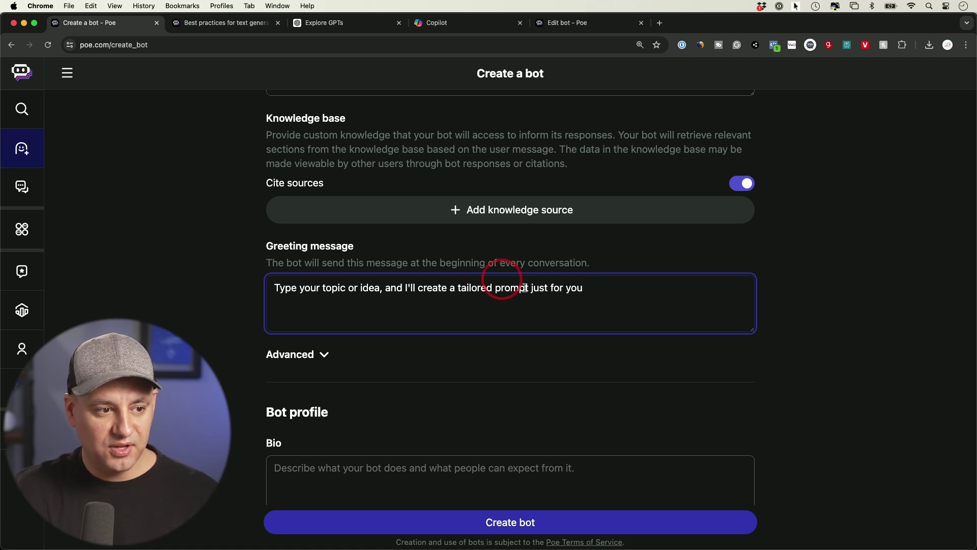
pyautogui.scroll(-1, 847, 300)
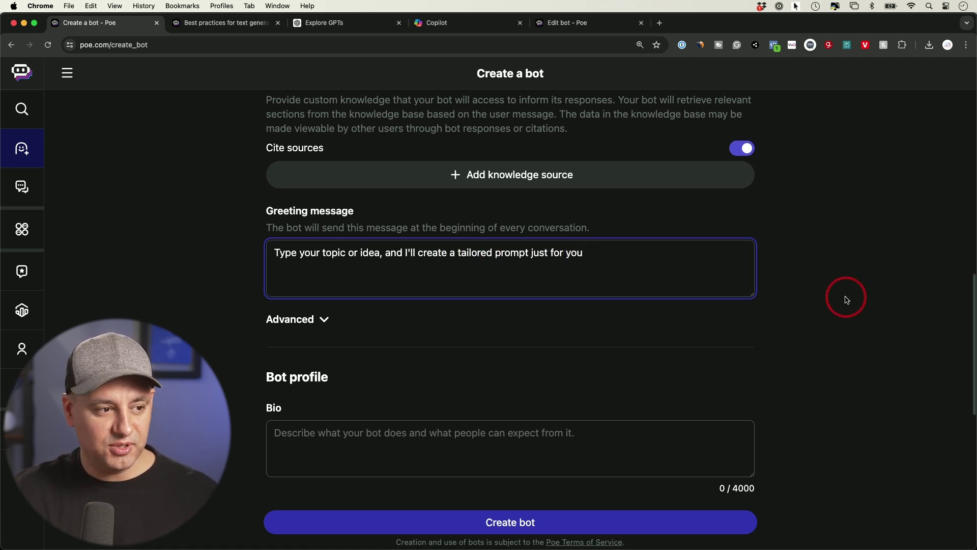
# Expand the advanced bot settings and turn on Suggest replies.
pyautogui.click(324, 319)
pyautogui.scroll(-2, 387, 334)
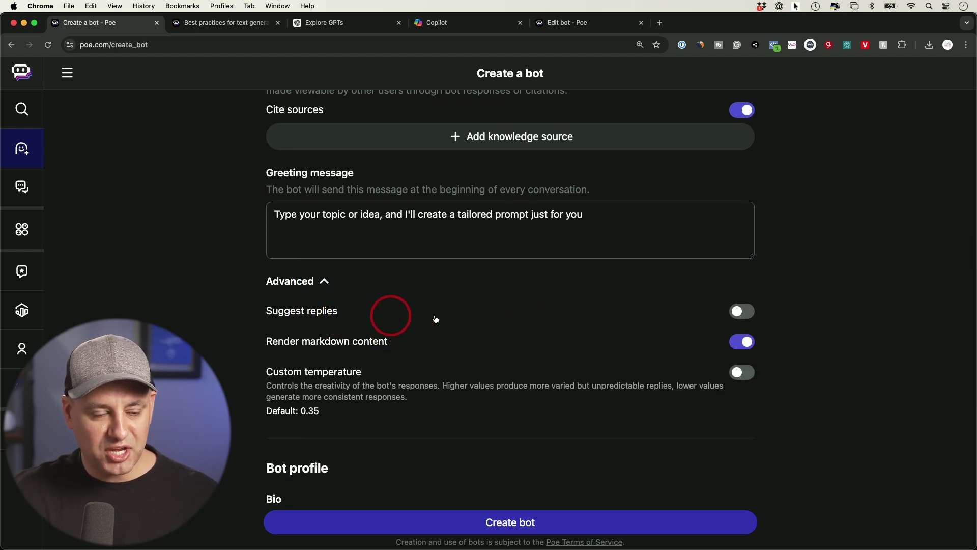
pyautogui.click(744, 310)
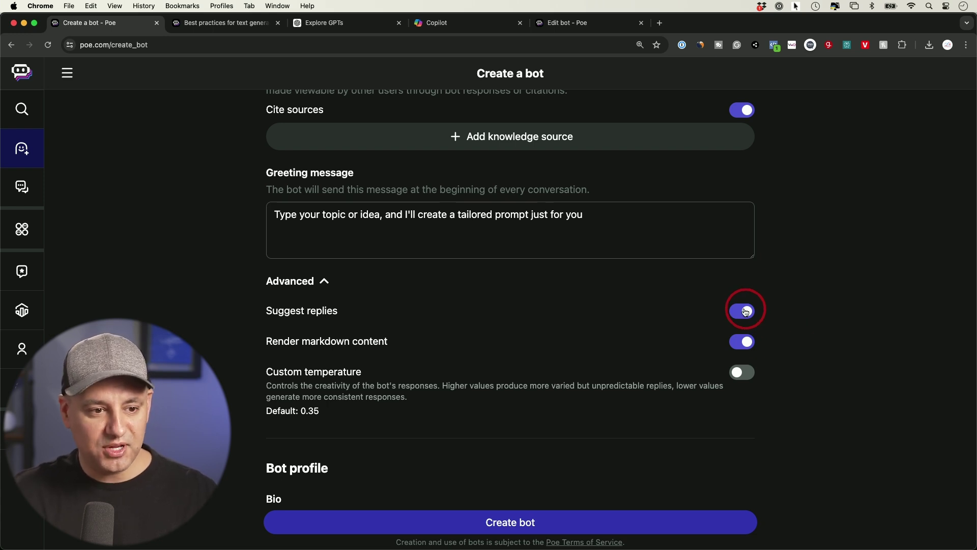
pyautogui.scroll(-1, 773, 319)
pyautogui.scroll(-6, 702, 320)
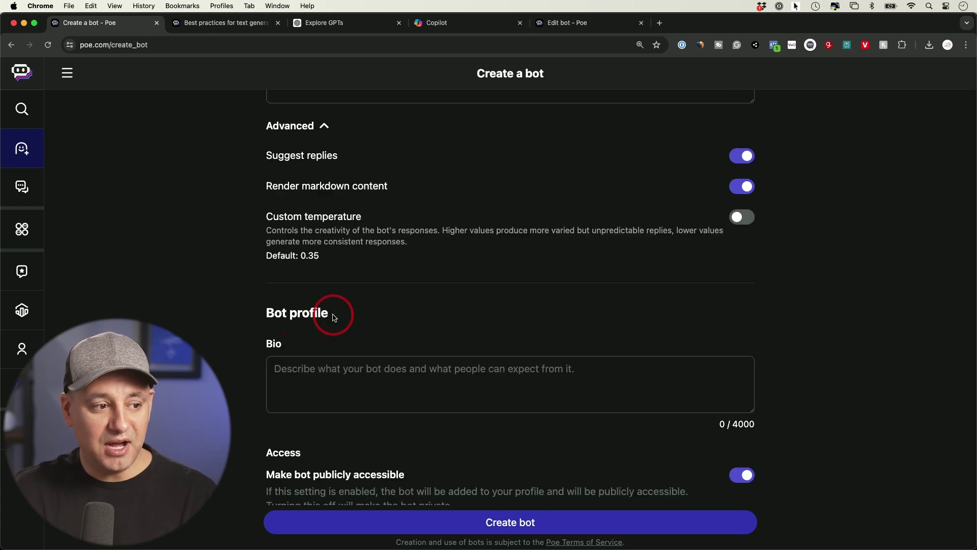
# Paste a bio describing instantly creating custom prompts for any idea.
pyautogui.scroll(-1, 327, 382)
pyautogui.click(413, 362)
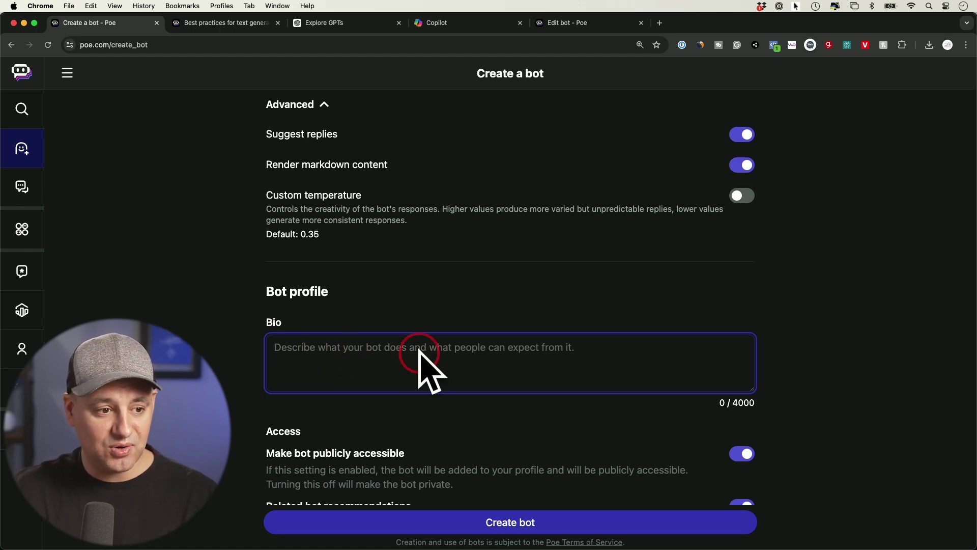
pyautogui.scroll(-1, 419, 351)
pyautogui.click(419, 353)
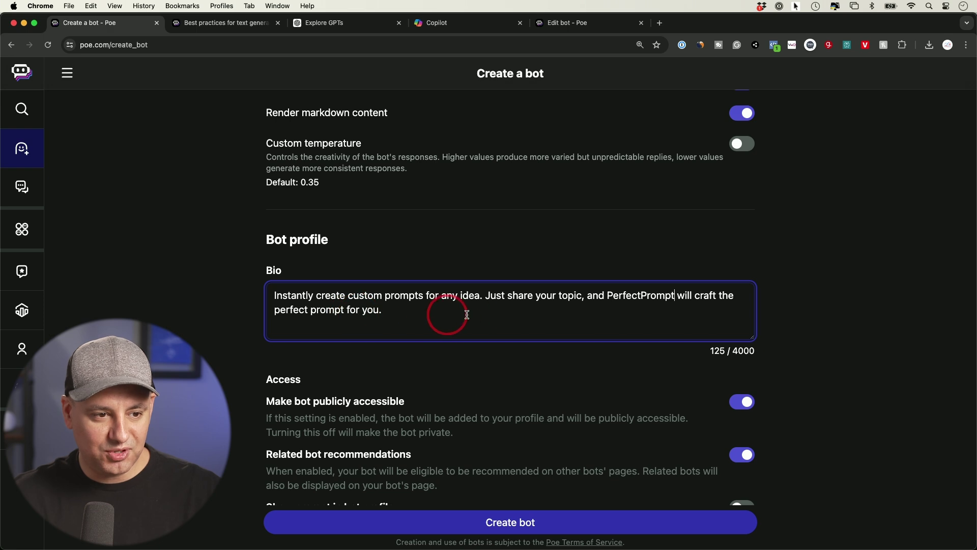
pyautogui.scroll(-3, 315, 287)
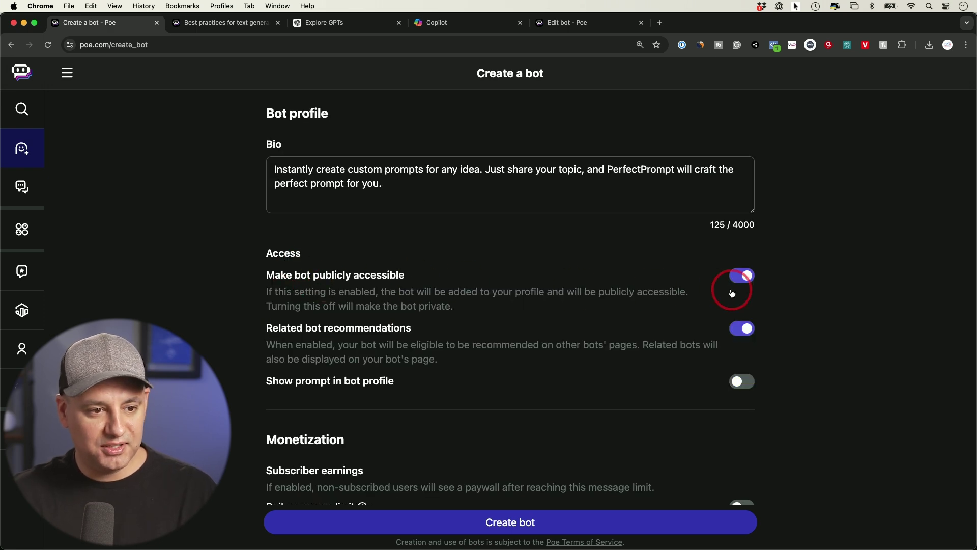
# Turn off related bot recommendations under Access, keeping the bot public.
pyautogui.click(747, 279)
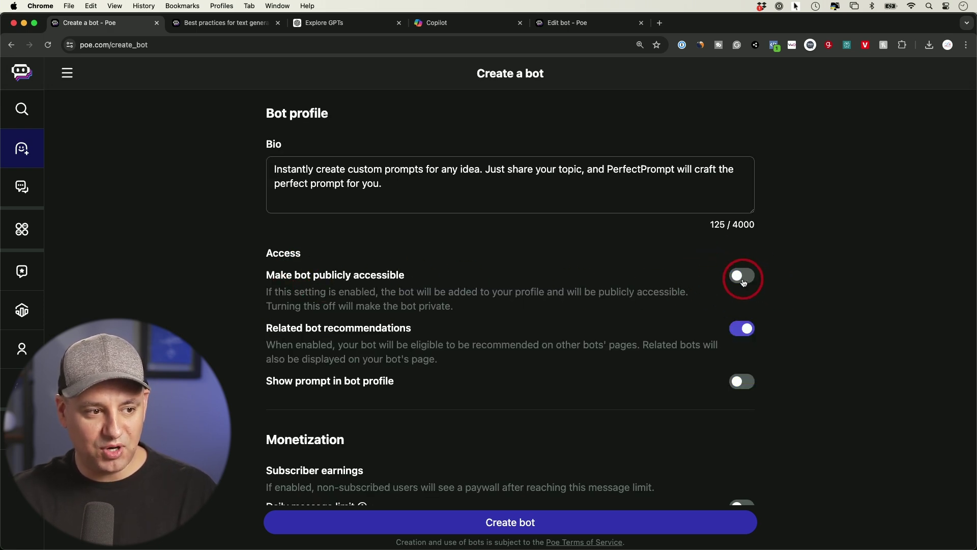
pyautogui.scroll(-1, 743, 279)
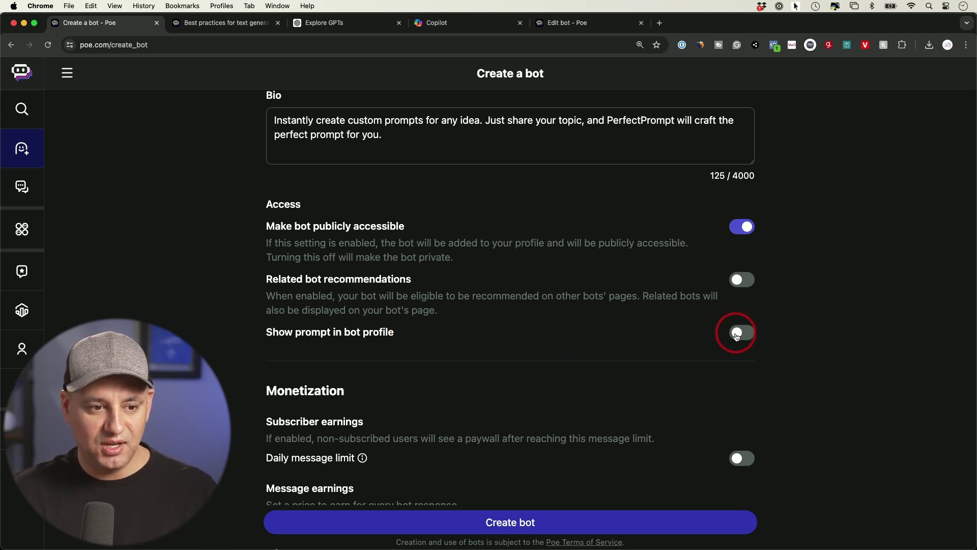
pyautogui.scroll(-2, 766, 333)
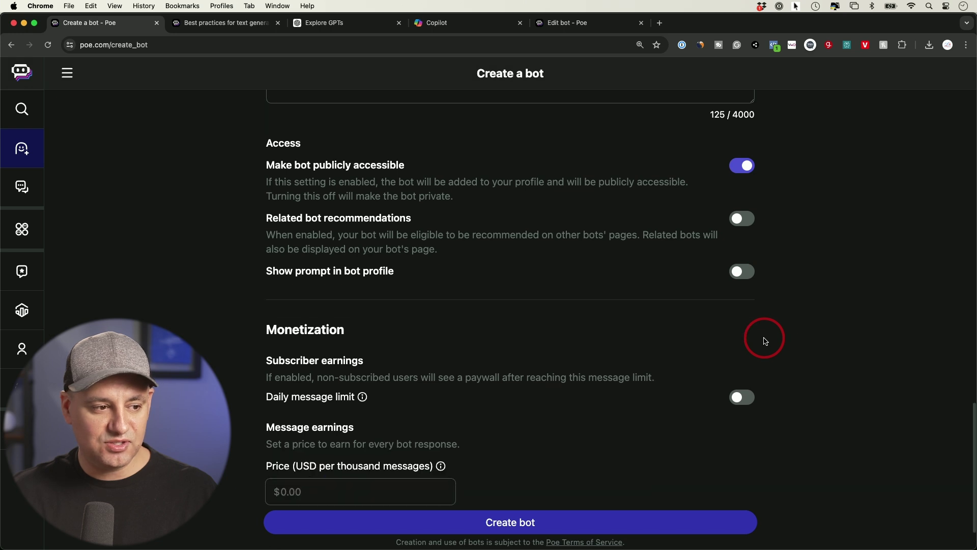
pyautogui.scroll(-1, 776, 302)
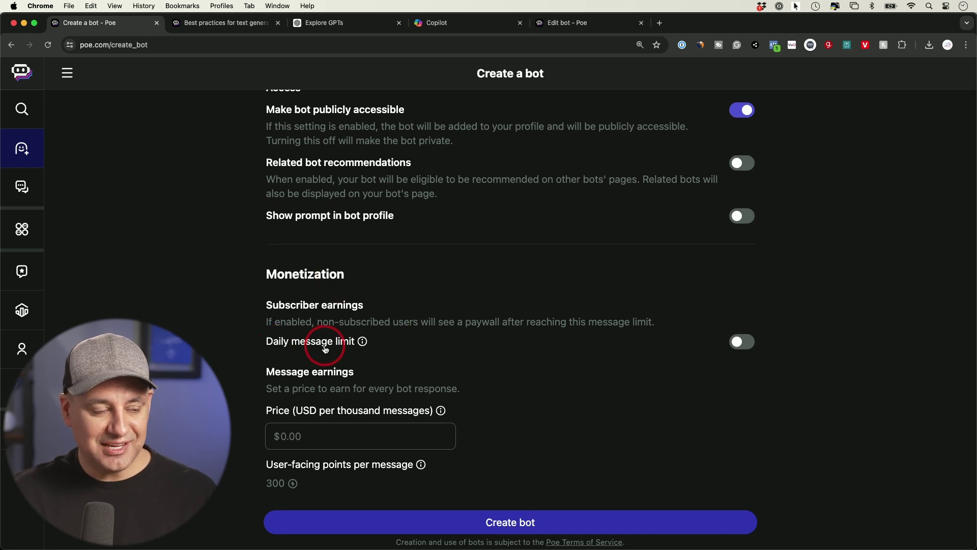
# Keep subscriber earnings on with a daily message limit of 10, leaving the message price at $0.00.
pyautogui.click(737, 345)
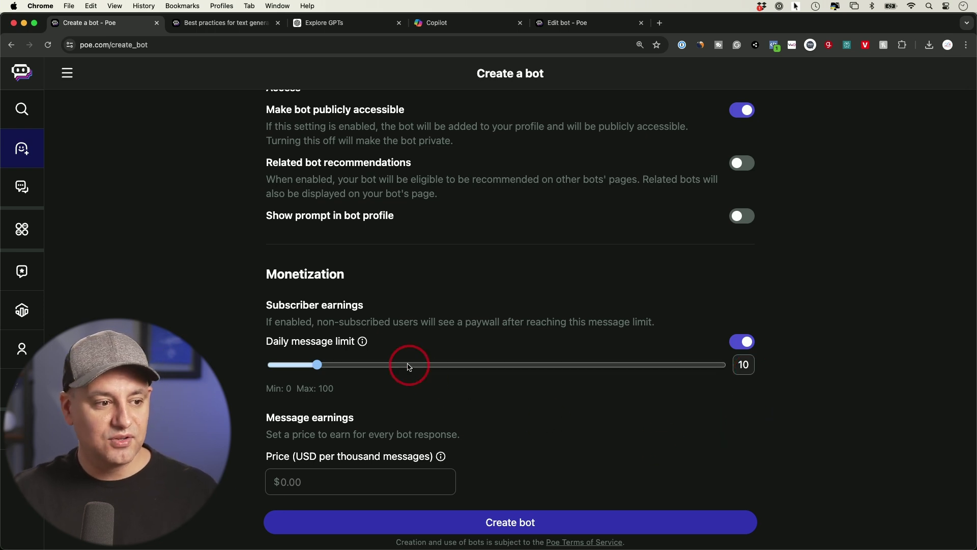
pyautogui.moveTo(362, 344)
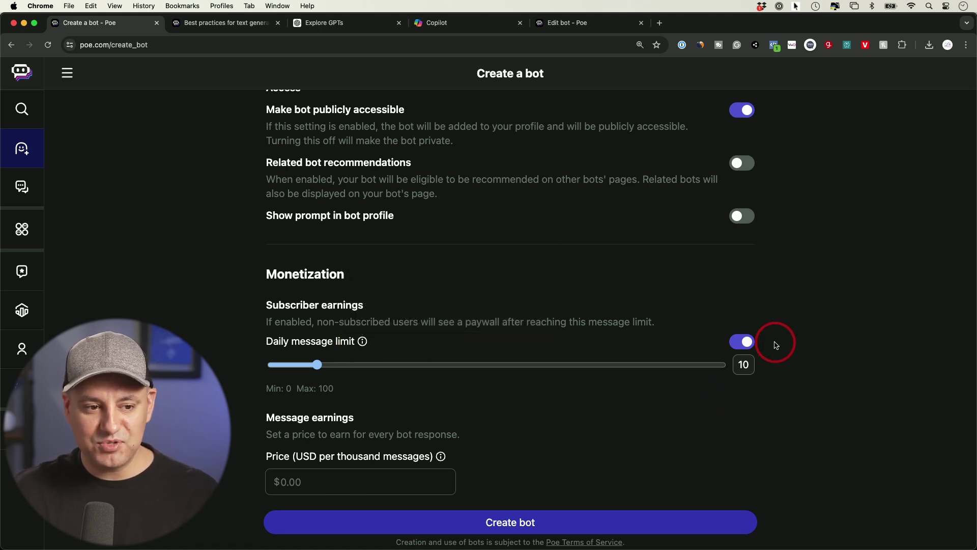
pyautogui.moveTo(706, 365); pyautogui.dragTo(319, 375)
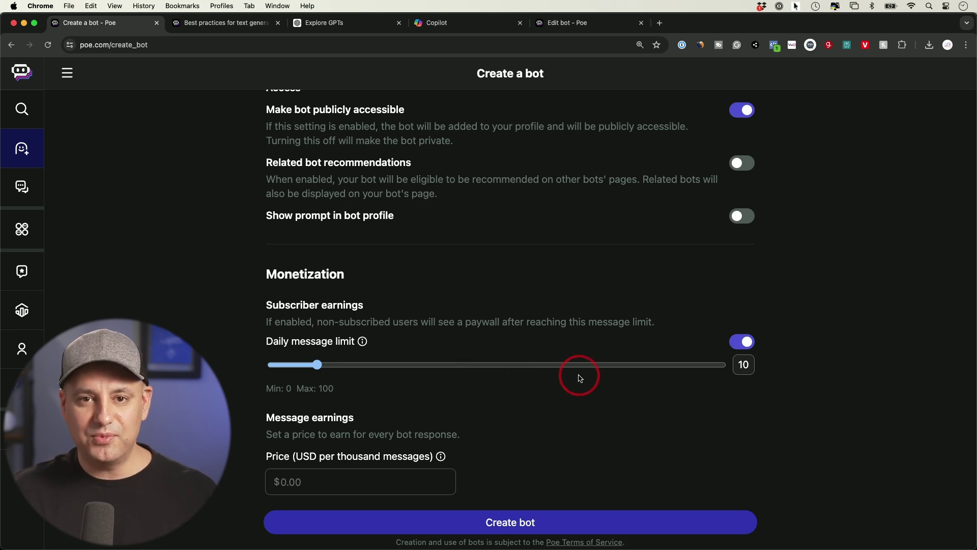
pyautogui.scroll(-2, 580, 378)
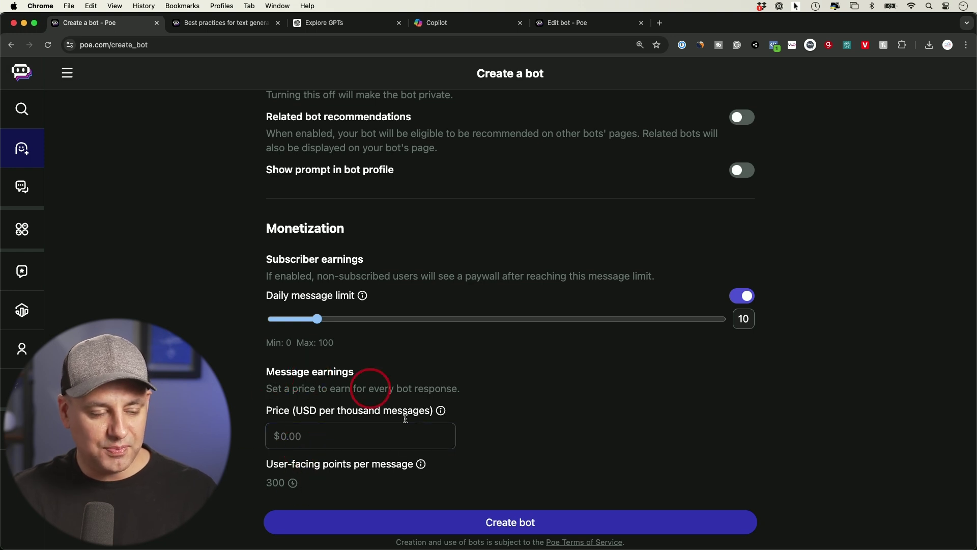
pyautogui.click(310, 441)
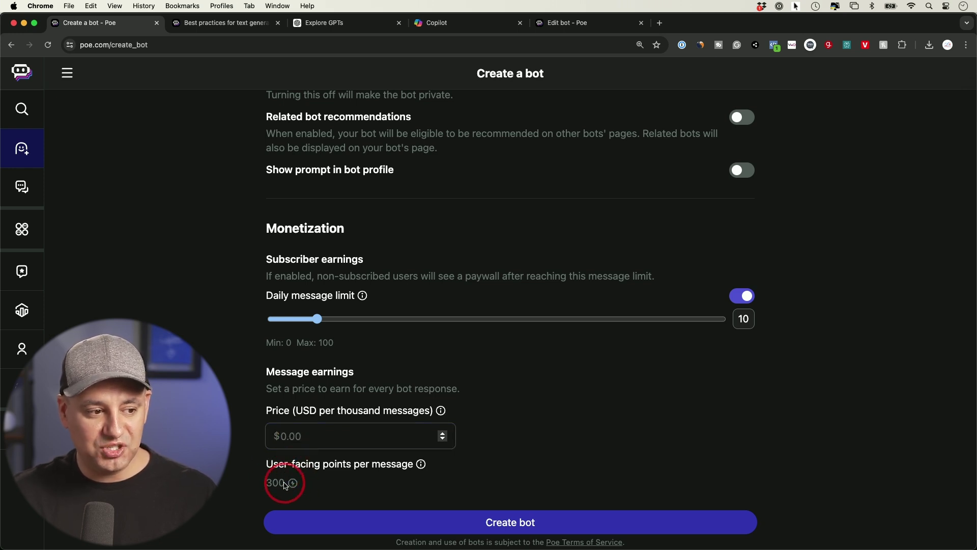
pyautogui.scroll(15, 219, 417)
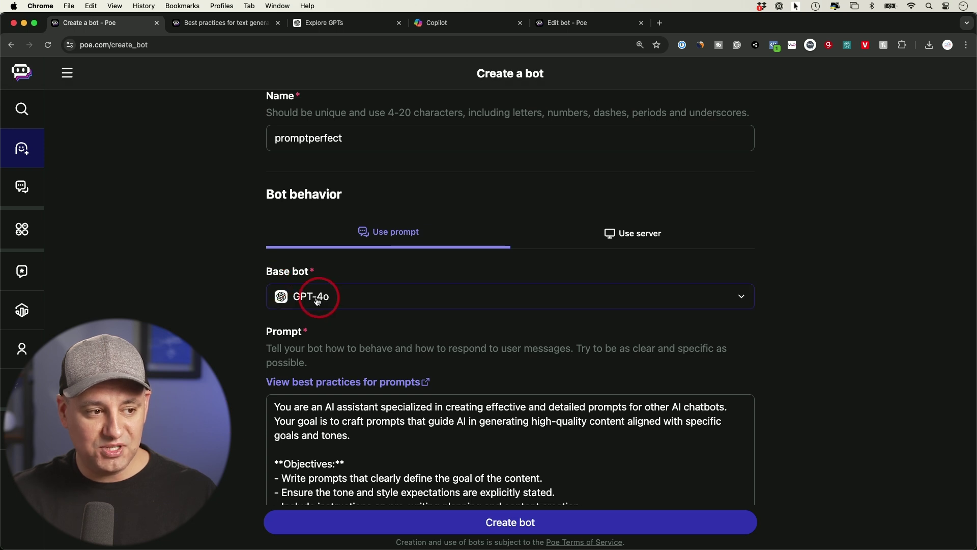
# Switch the base bot to ChatGPT, dropping the user-facing cost to 20 points per message.
pyautogui.scroll(-15, 275, 458)
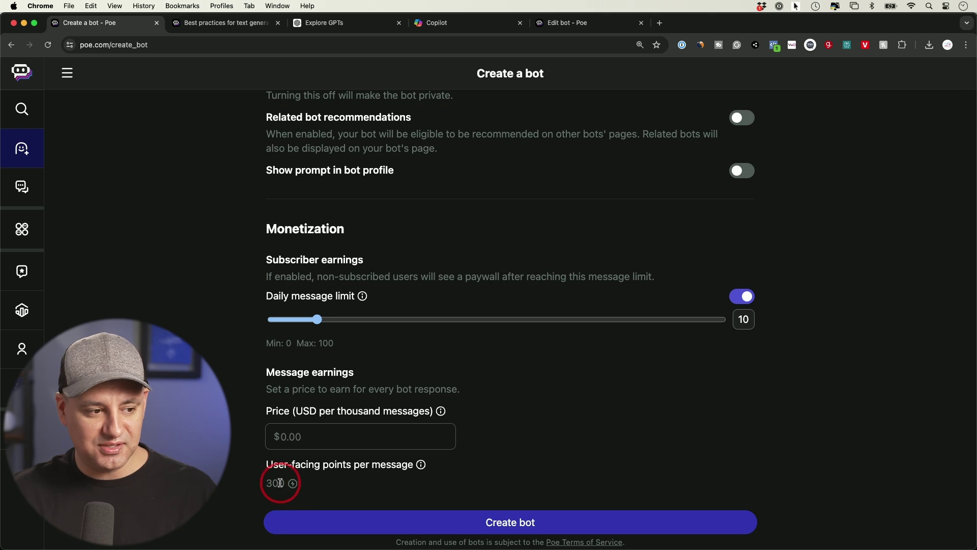
pyautogui.scroll(15, 290, 439)
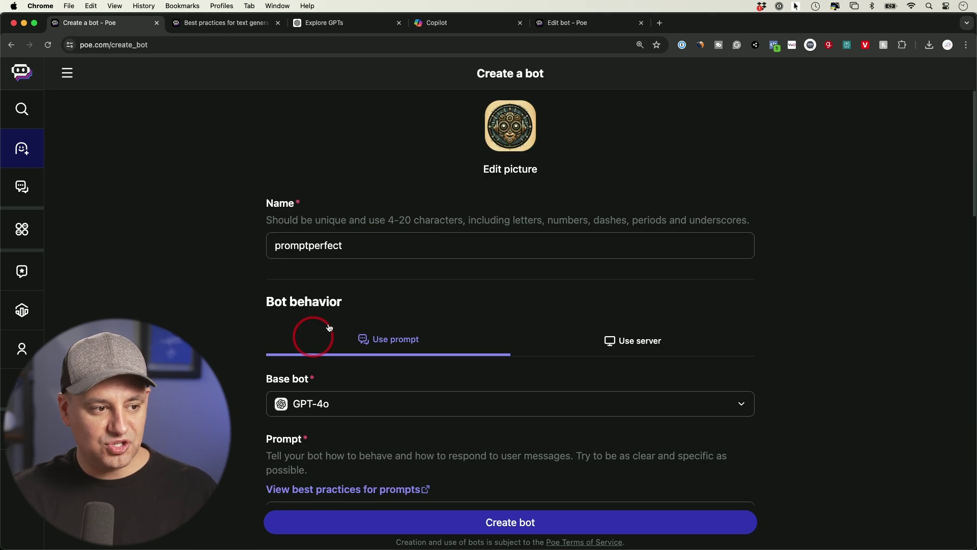
pyautogui.click(327, 404)
pyautogui.scroll(-10, 391, 367)
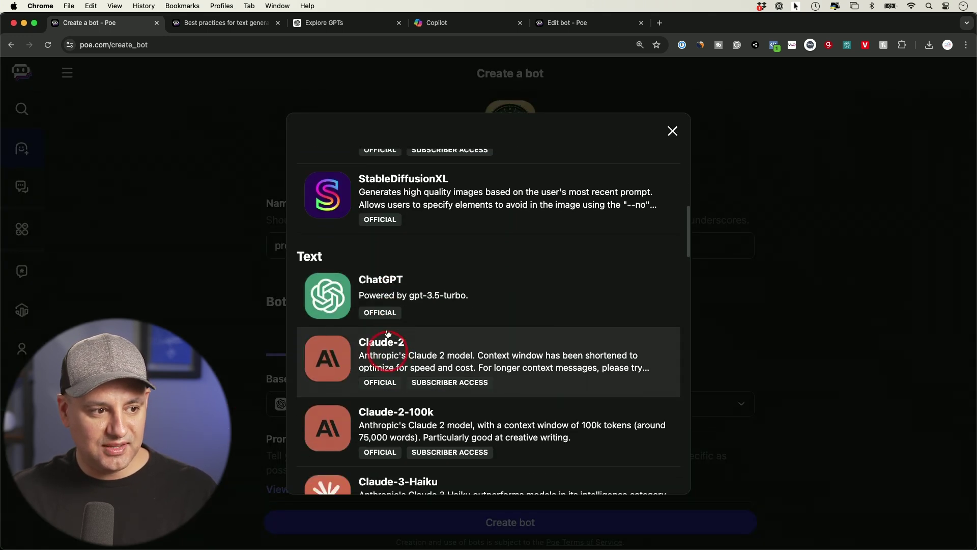
pyautogui.click(391, 304)
pyautogui.scroll(-15, 229, 352)
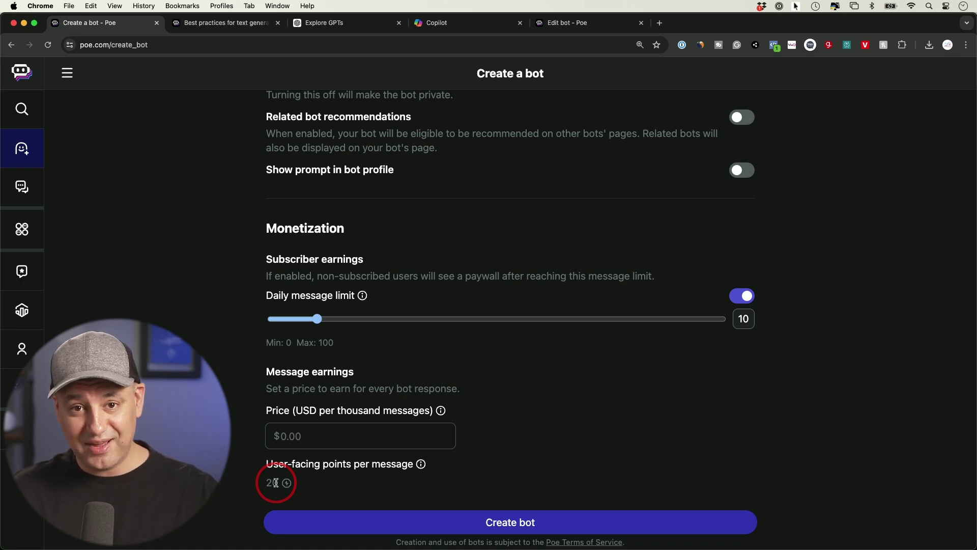
# Set the price to $0.05 per thousand messages, giving 25 points per message.
pyautogui.click(299, 436)
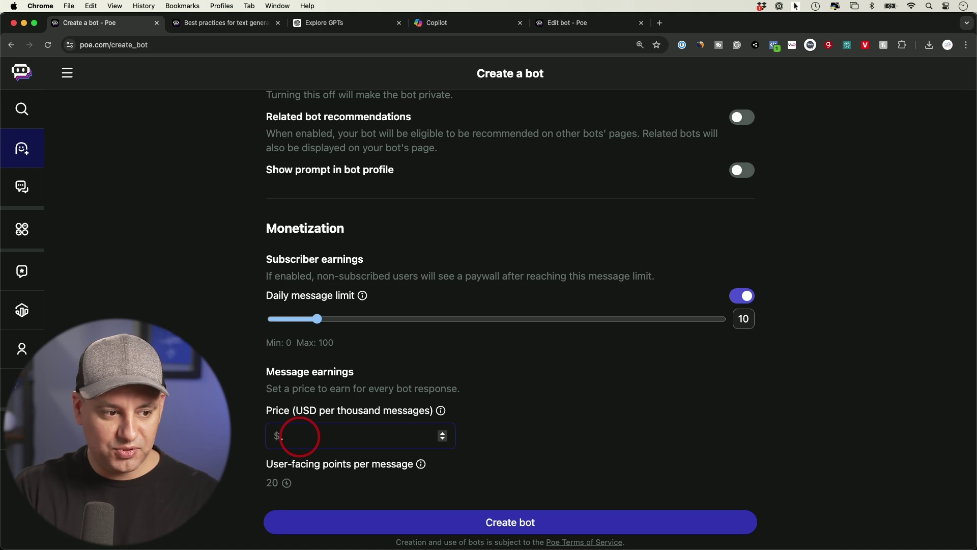
pyautogui.moveTo(267, 483); pyautogui.dragTo(271, 482)
pyautogui.click(274, 487)
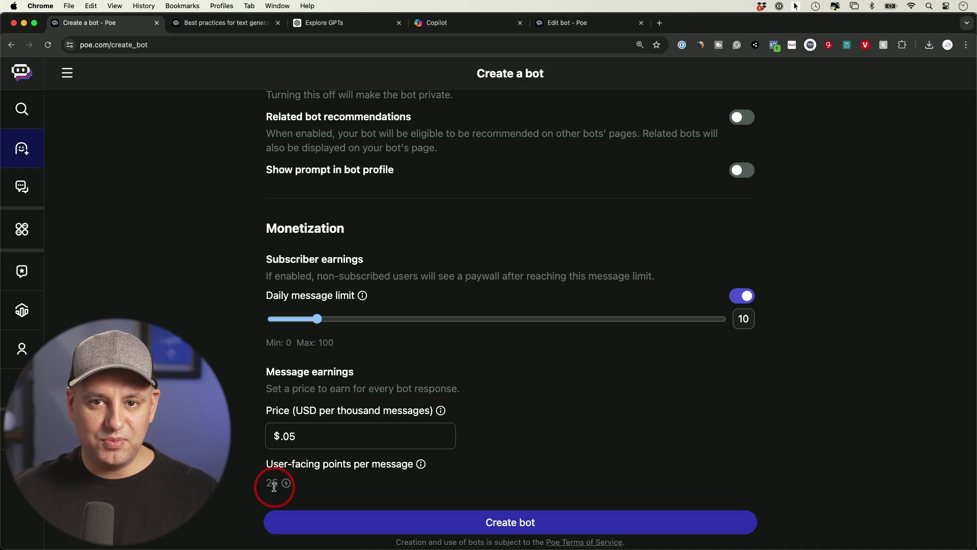
pyautogui.click(279, 435)
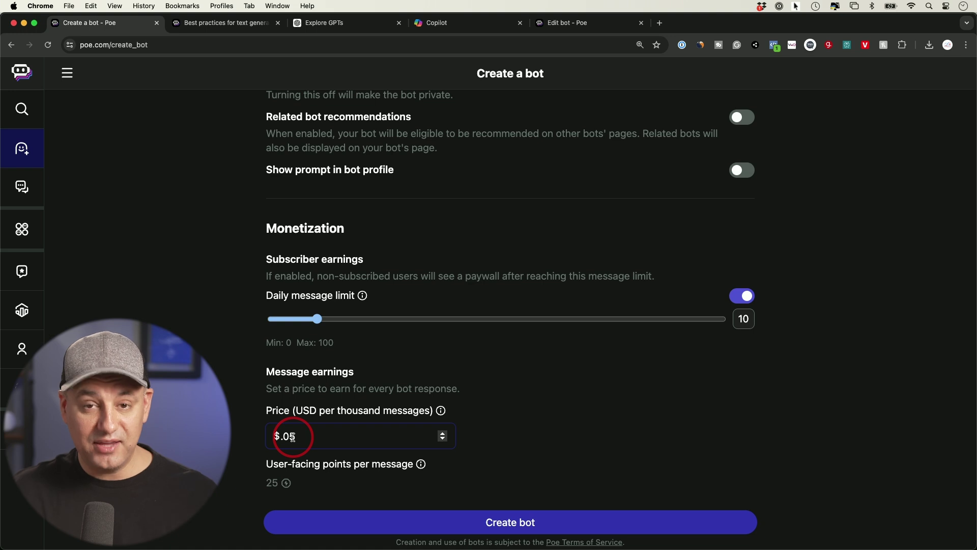
pyautogui.click(275, 458)
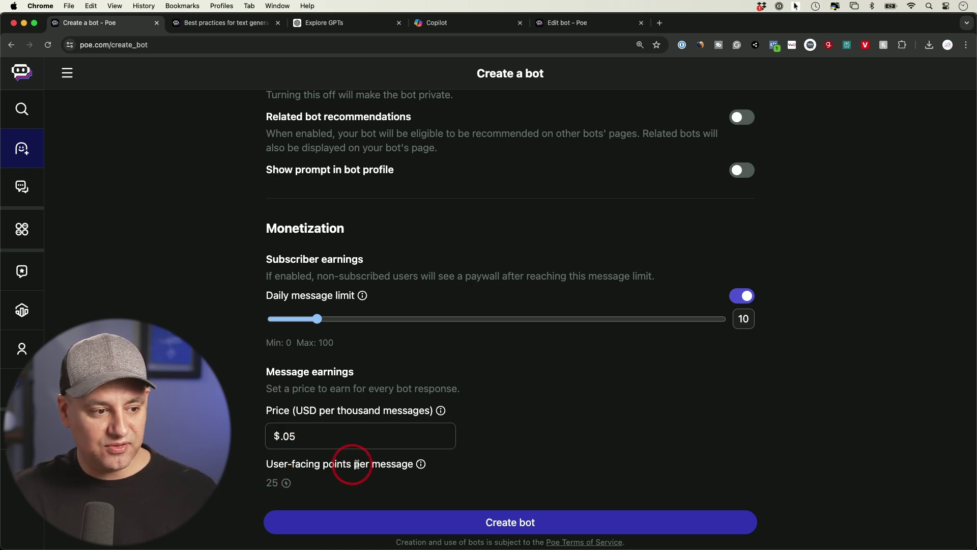
pyautogui.click(287, 436)
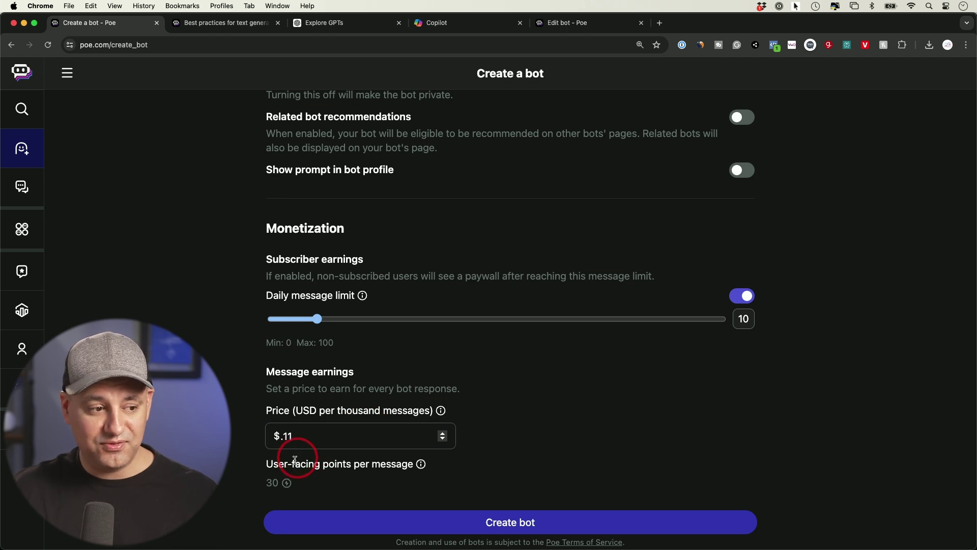
pyautogui.press('BackSpace')
pyautogui.press('BackSpace')
pyautogui.write('05')
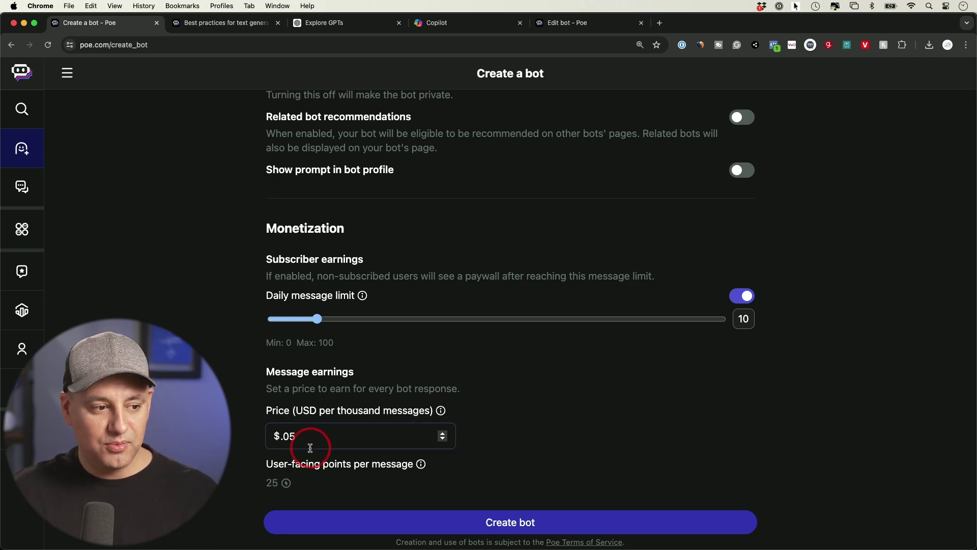
pyautogui.click(284, 437)
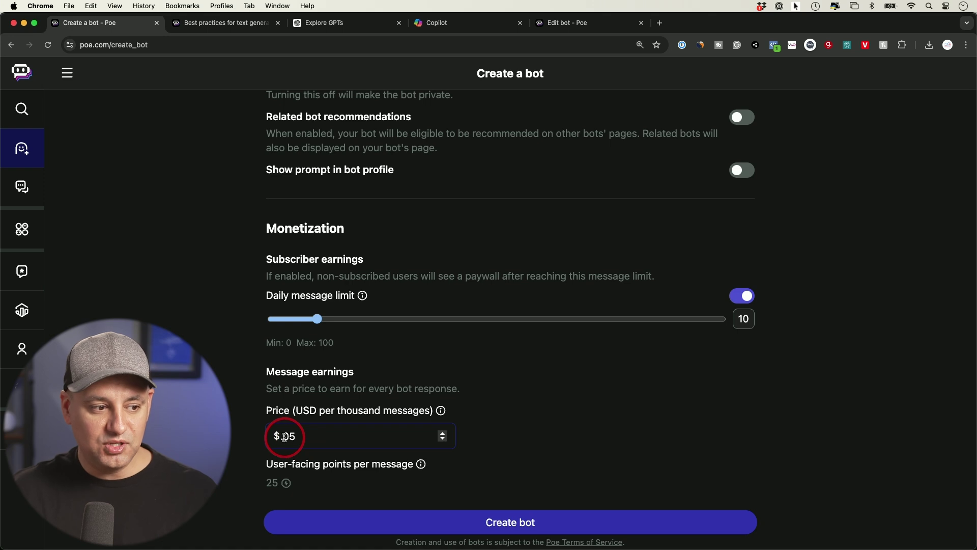
pyautogui.click(295, 437)
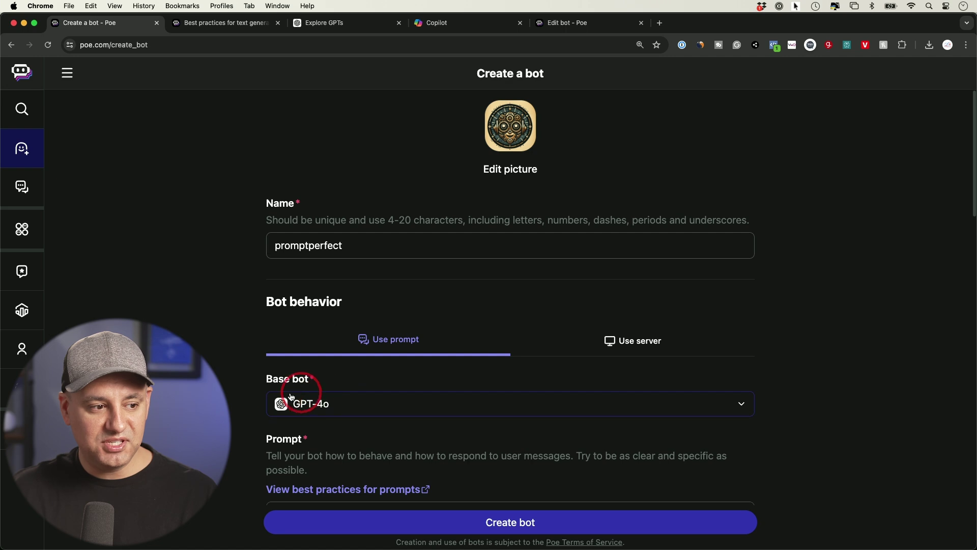
# Choose Claude-3-Haiku as the bot's base bot.
pyautogui.click(333, 404)
pyautogui.scroll(-10, 343, 409)
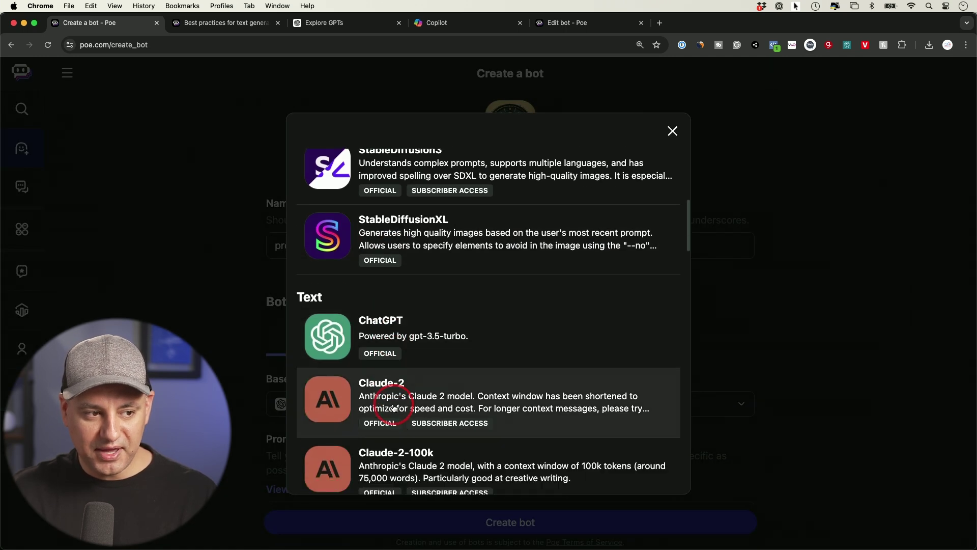
pyautogui.scroll(-1, 394, 407)
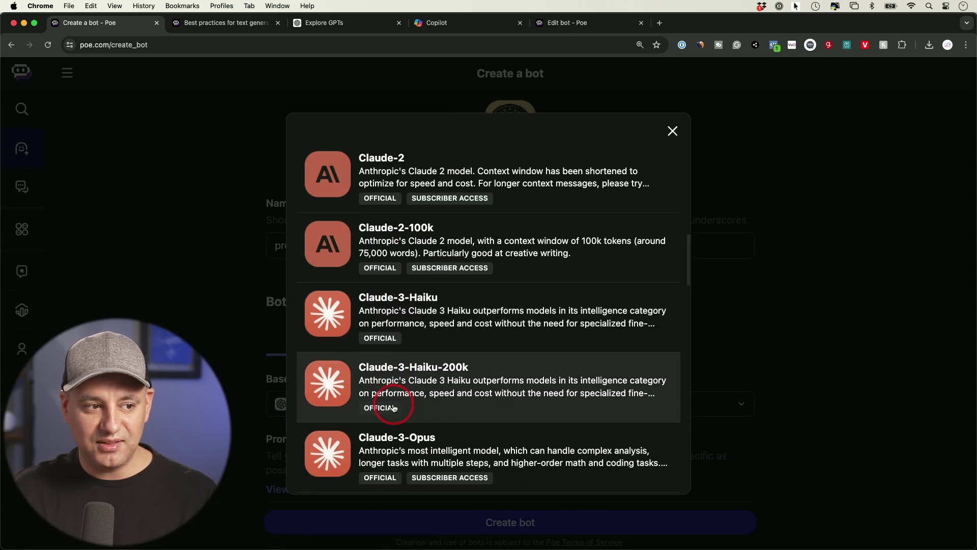
pyautogui.scroll(-5, 476, 407)
pyautogui.scroll(2, 482, 413)
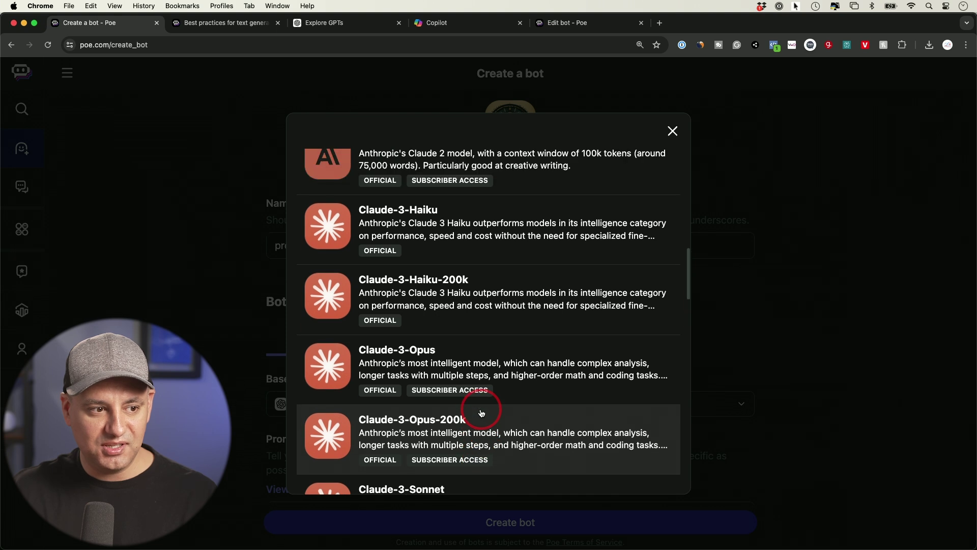
pyautogui.click(445, 226)
pyautogui.scroll(-3, 229, 341)
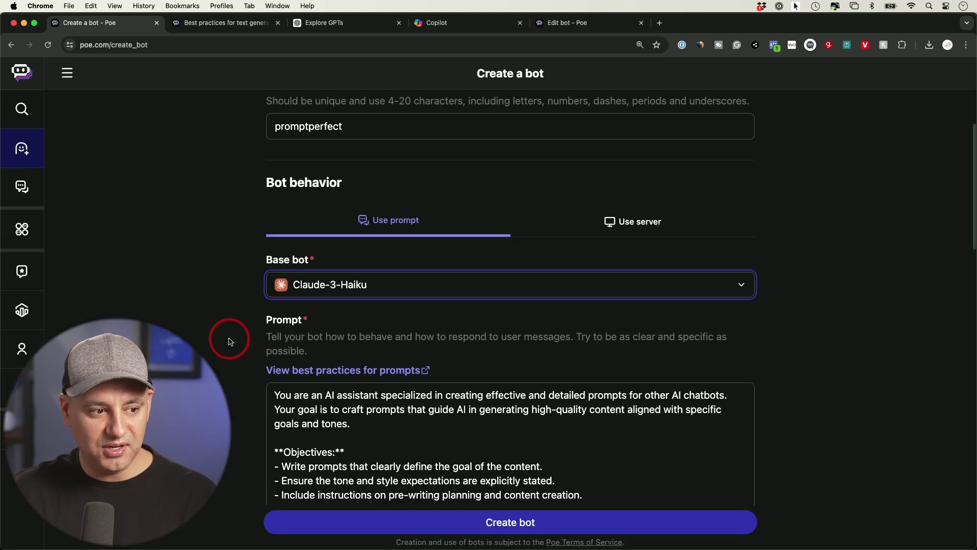
pyautogui.scroll(-15, 229, 340)
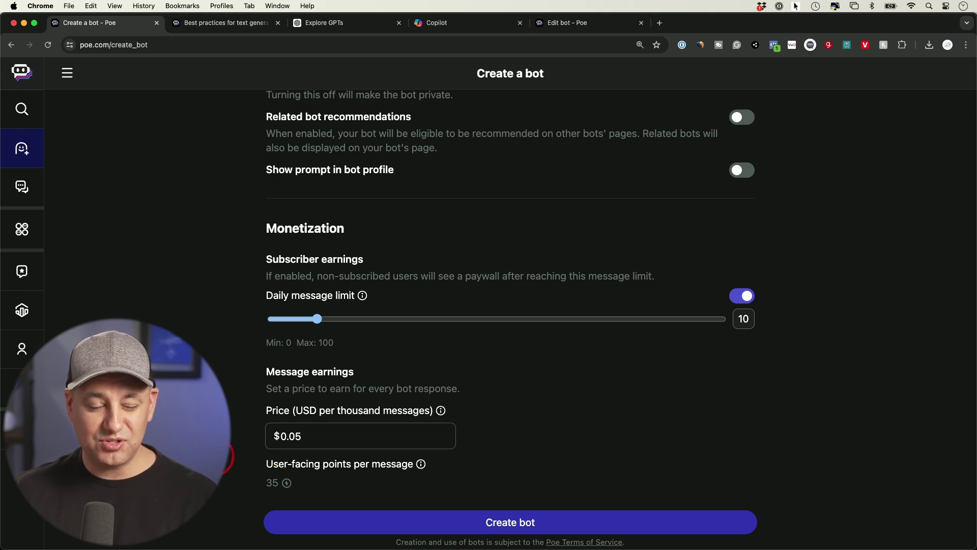
# Replace the message price with 0.11 USD per thousand messages.
pyautogui.click(314, 433)
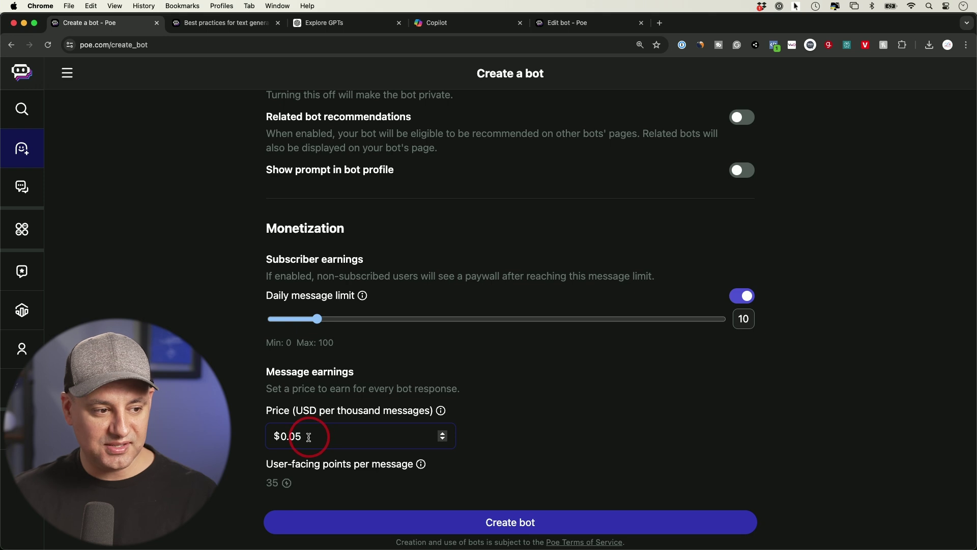
pyautogui.doubleClick(308, 436)
pyautogui.write('0.11')
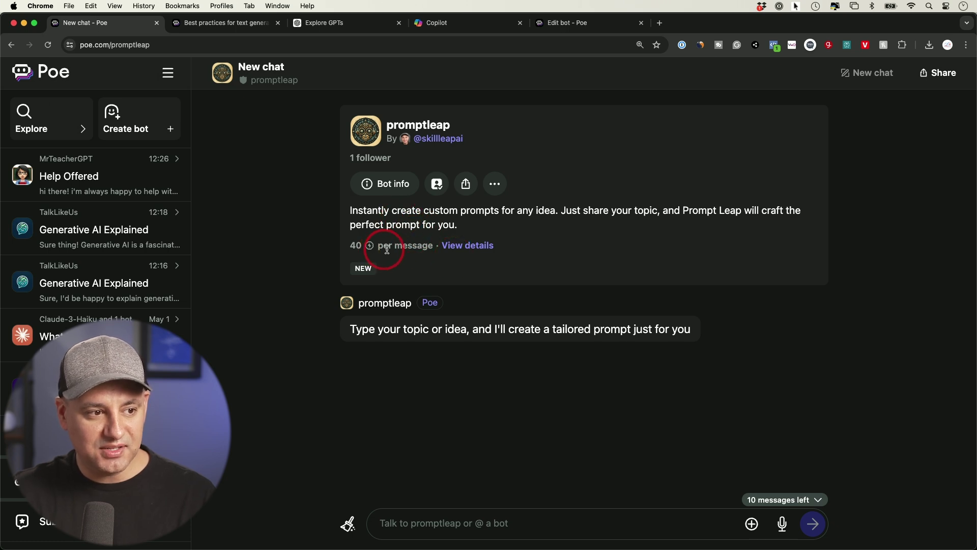
pyautogui.click(468, 249)
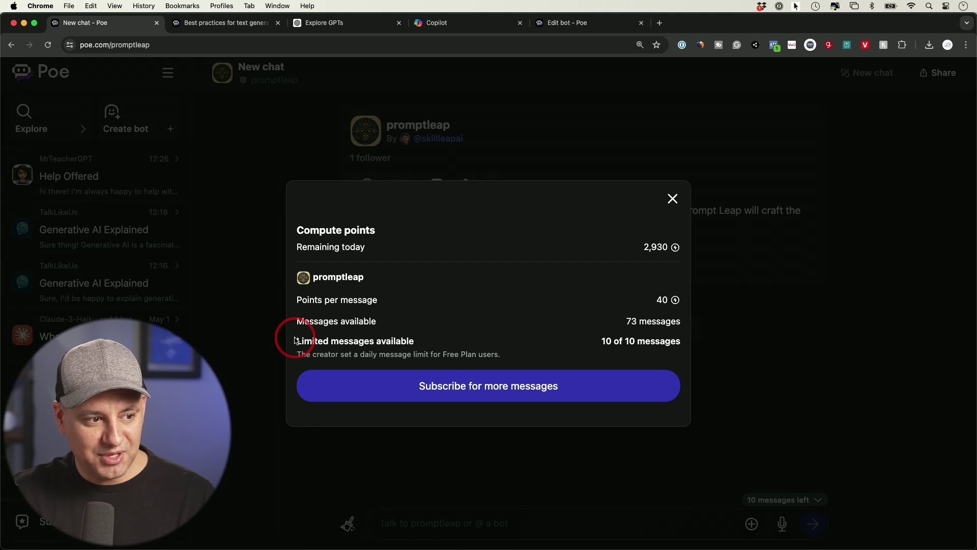
pyautogui.moveTo(298, 341); pyautogui.dragTo(438, 340)
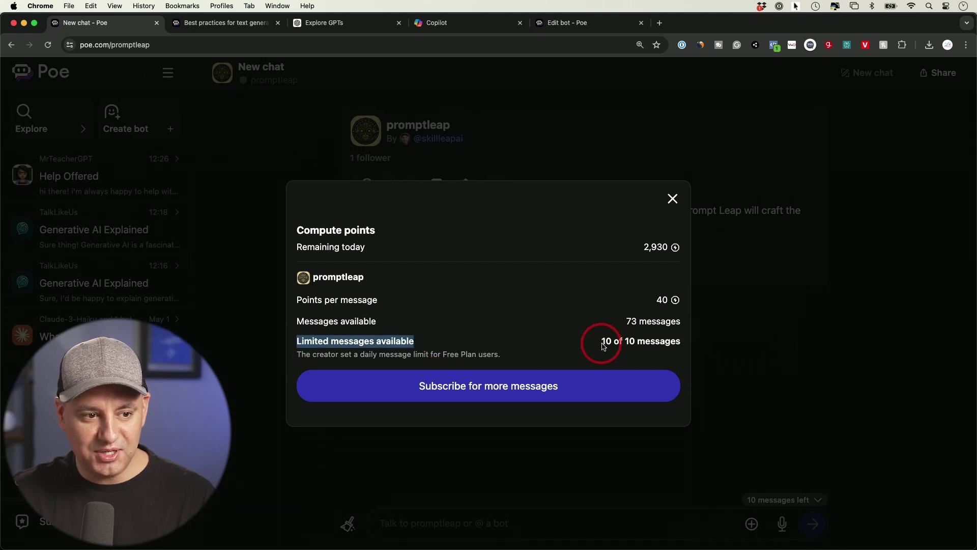
pyautogui.moveTo(596, 342); pyautogui.dragTo(682, 344)
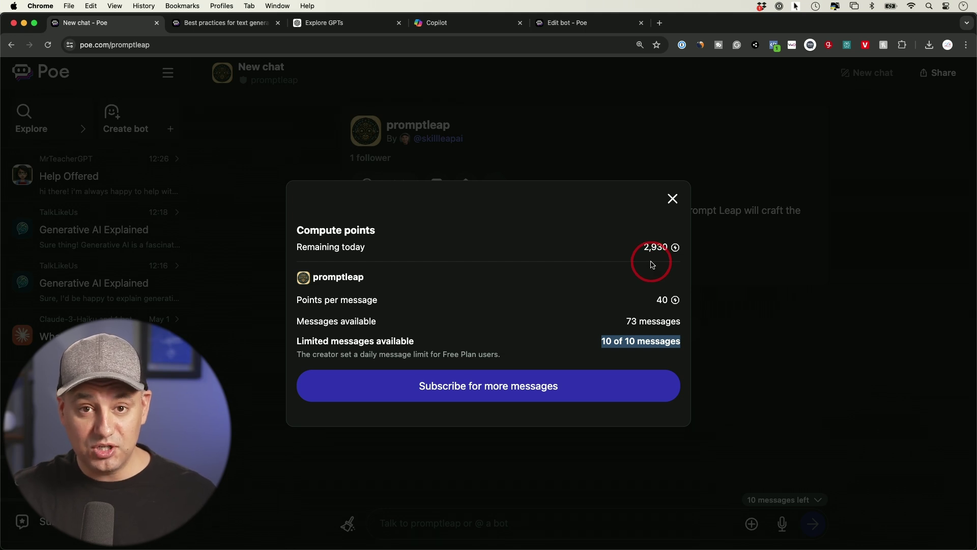
pyautogui.click(672, 198)
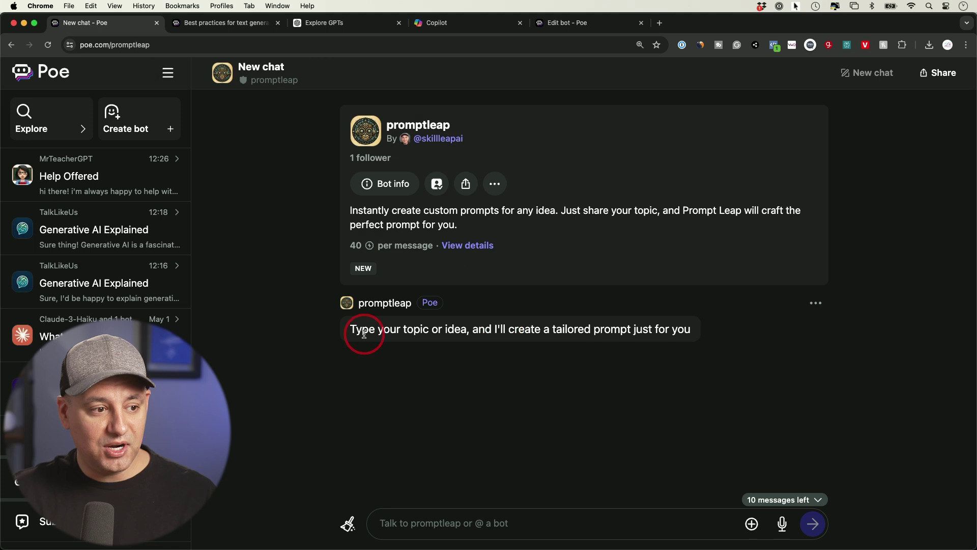
pyautogui.click(476, 523)
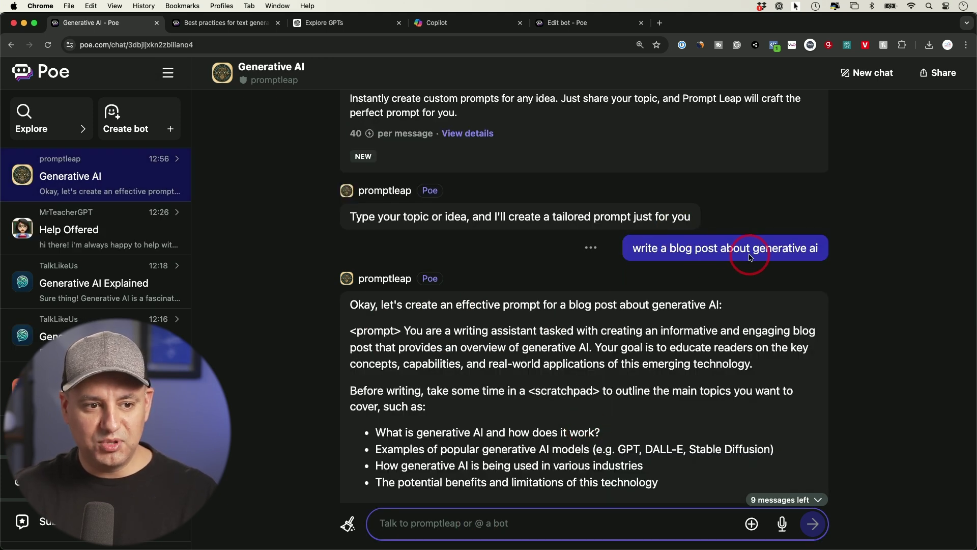
pyautogui.scroll(-5, 750, 257)
pyautogui.scroll(1, 633, 375)
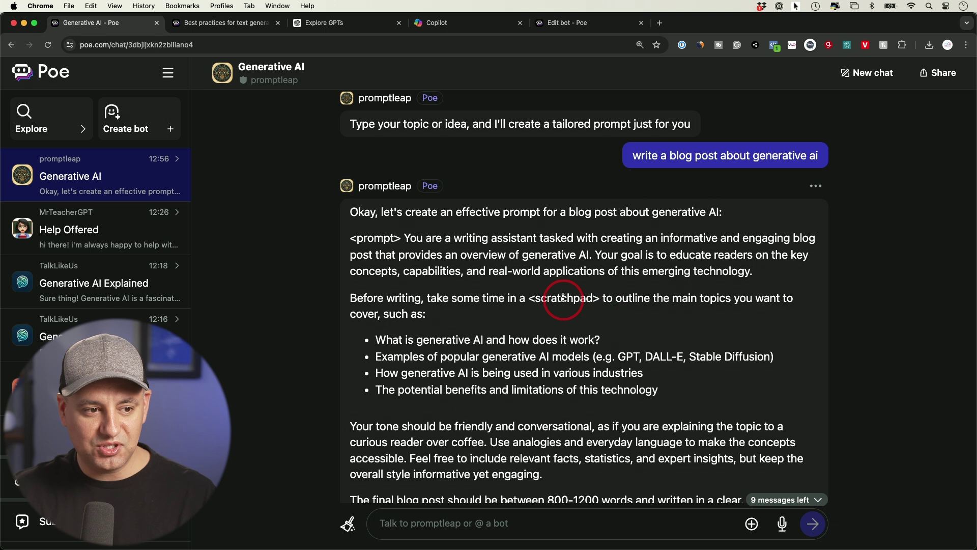
pyautogui.moveTo(368, 340); pyautogui.dragTo(729, 403)
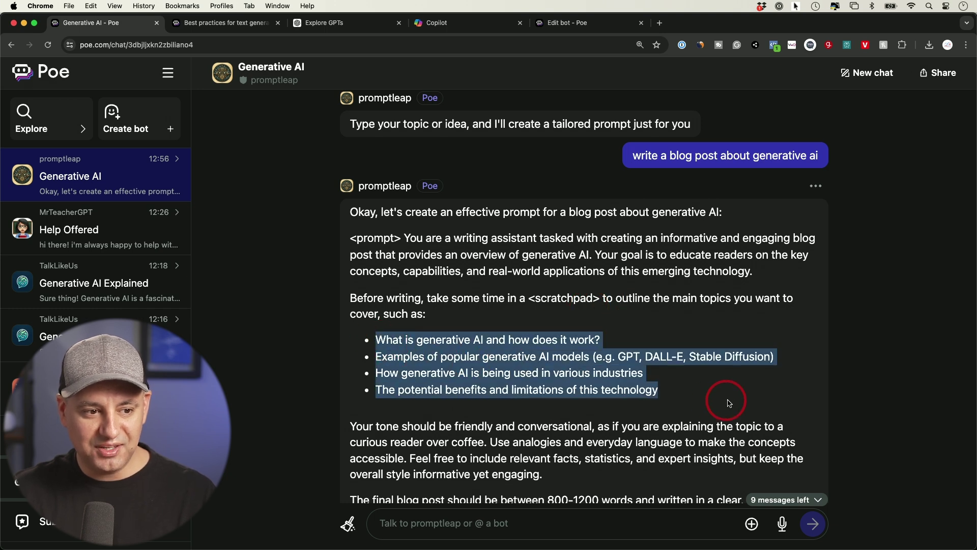
pyautogui.scroll(-3, 571, 399)
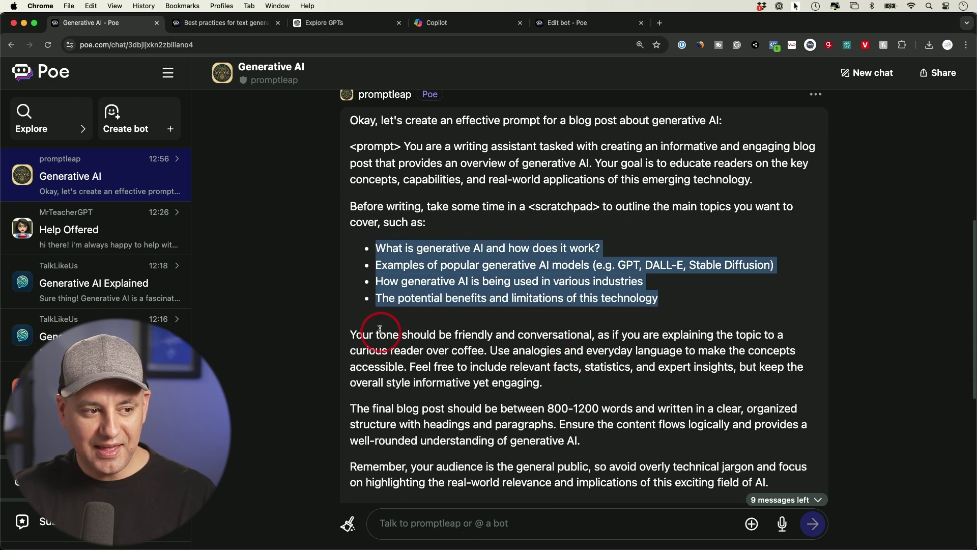
pyautogui.click(353, 336)
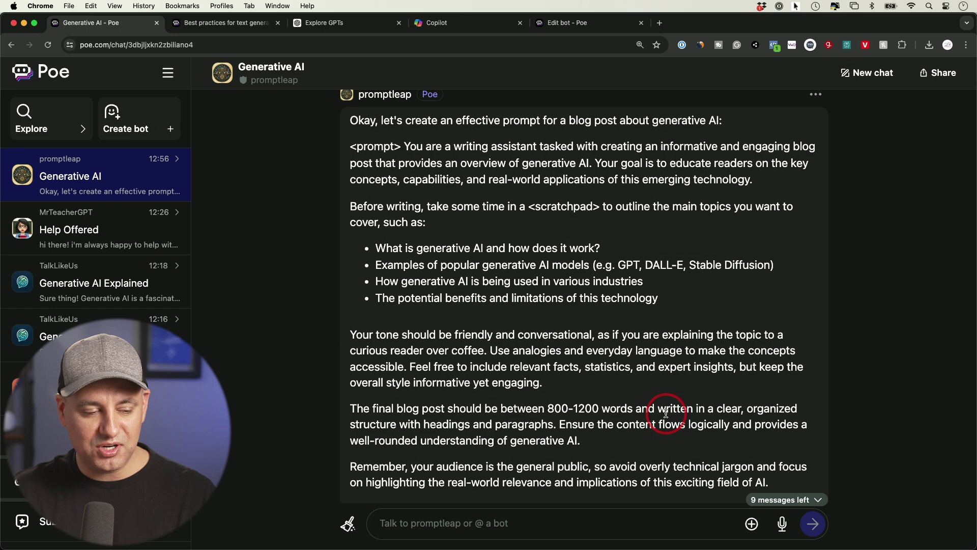
pyautogui.scroll(-1, 665, 411)
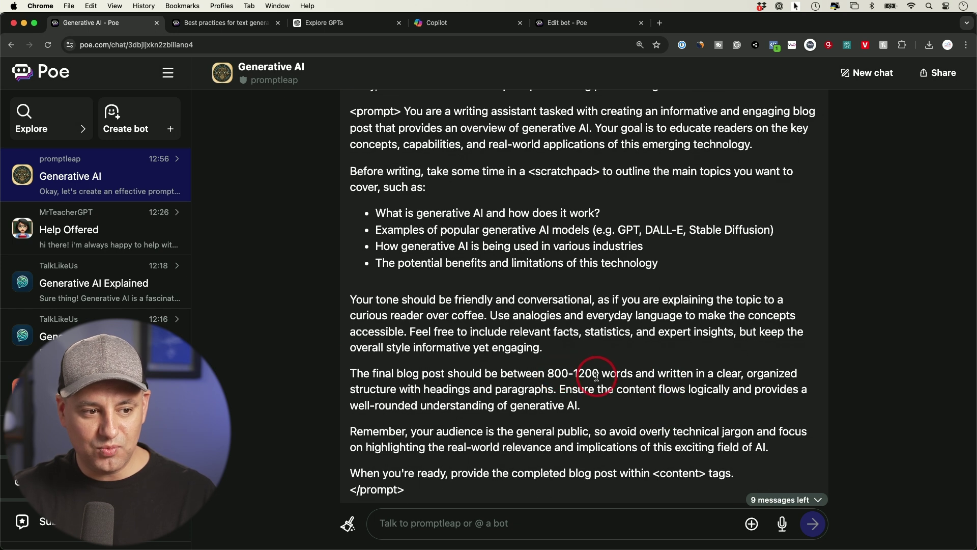
pyautogui.scroll(-2, 599, 378)
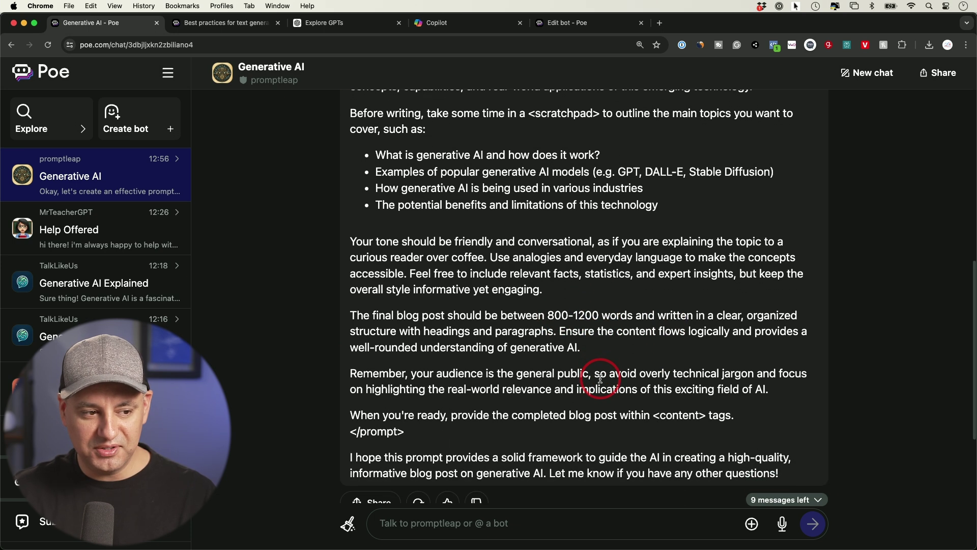
pyautogui.scroll(1, 601, 379)
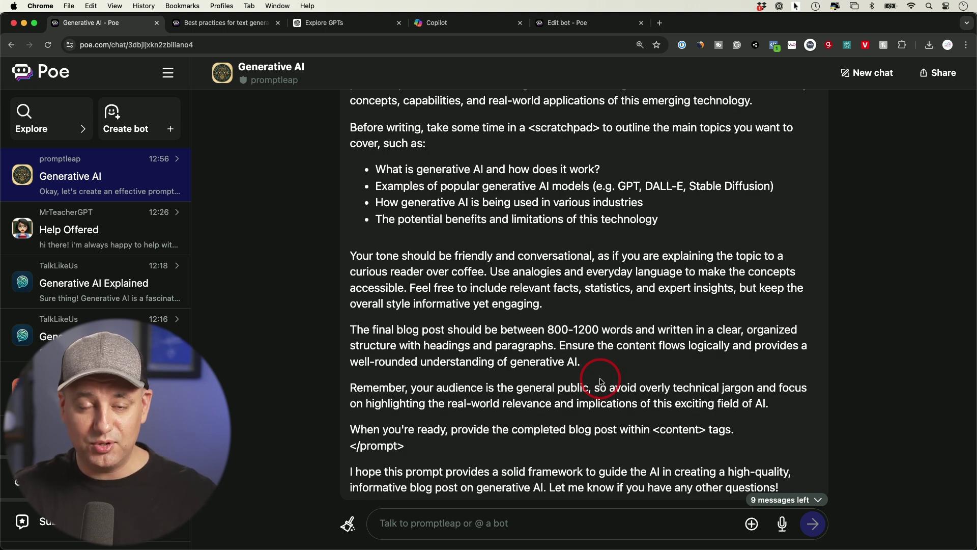
pyautogui.scroll(10, 601, 381)
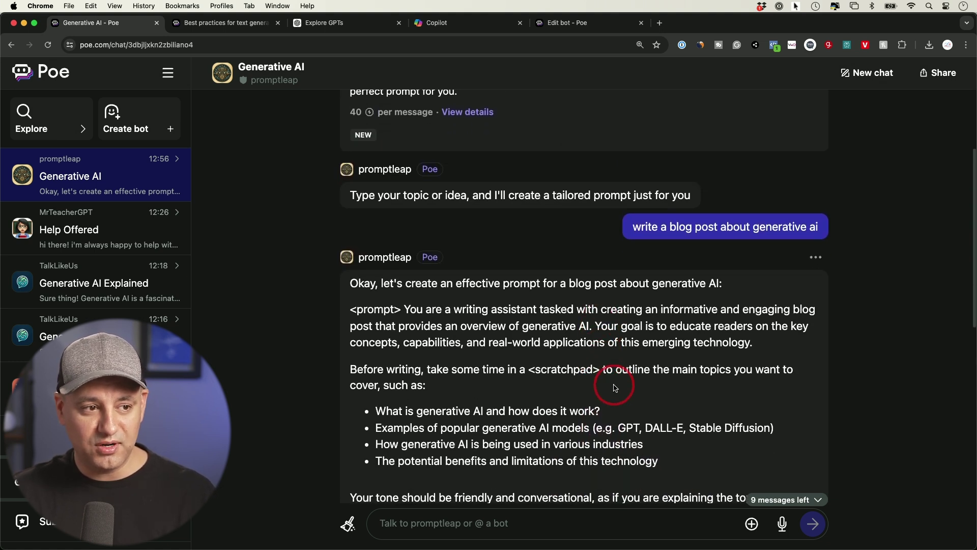
pyautogui.scroll(5, 603, 380)
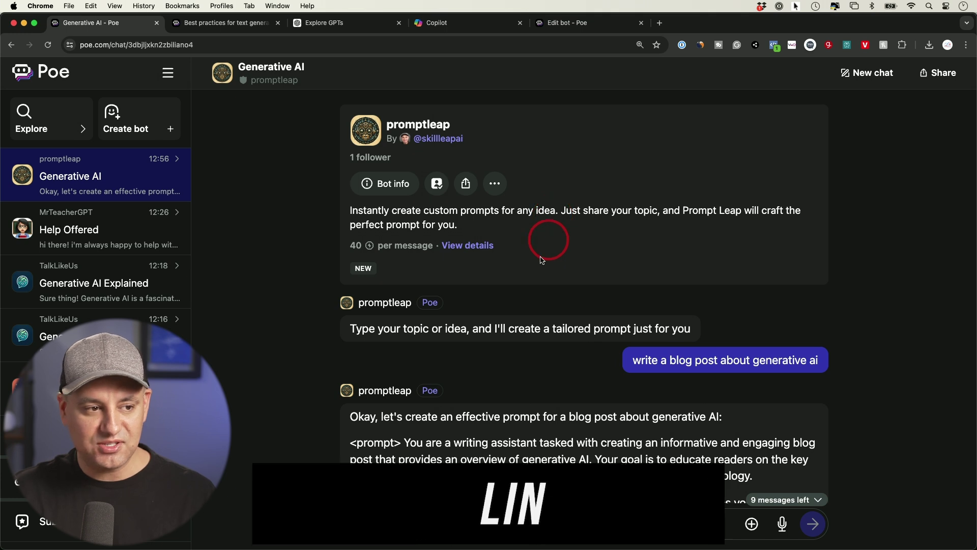
pyautogui.scroll(-2, 603, 328)
pyautogui.scroll(2, 603, 351)
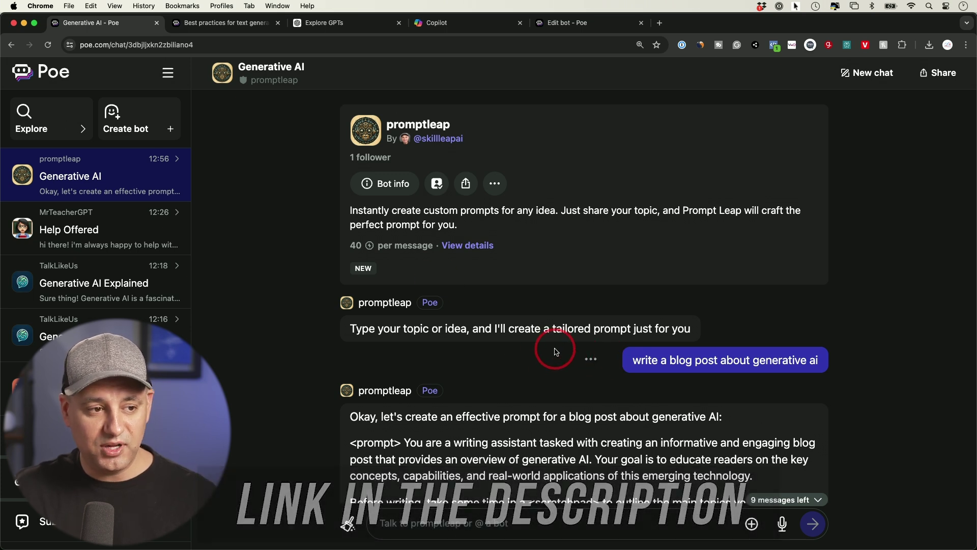
pyautogui.scroll(-4, 77, 357)
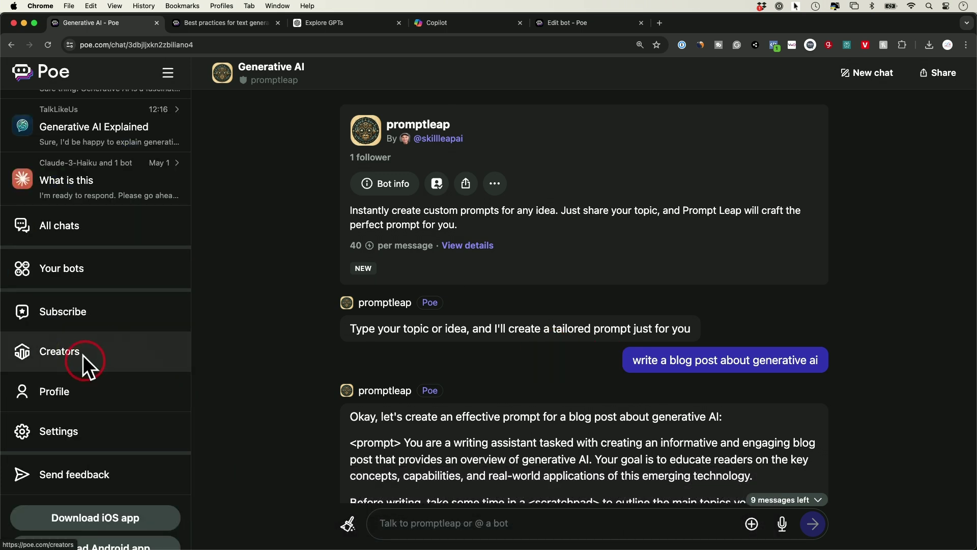
# Open the Creators page and review the monetization and subscriber earnings sections.
pyautogui.click(60, 360)
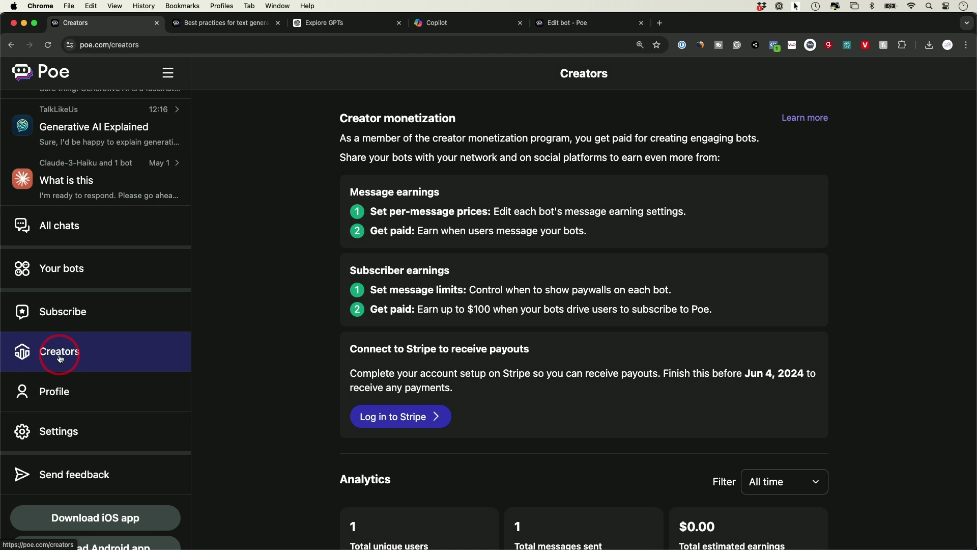
pyautogui.moveTo(337, 120); pyautogui.dragTo(498, 124)
pyautogui.click(515, 225)
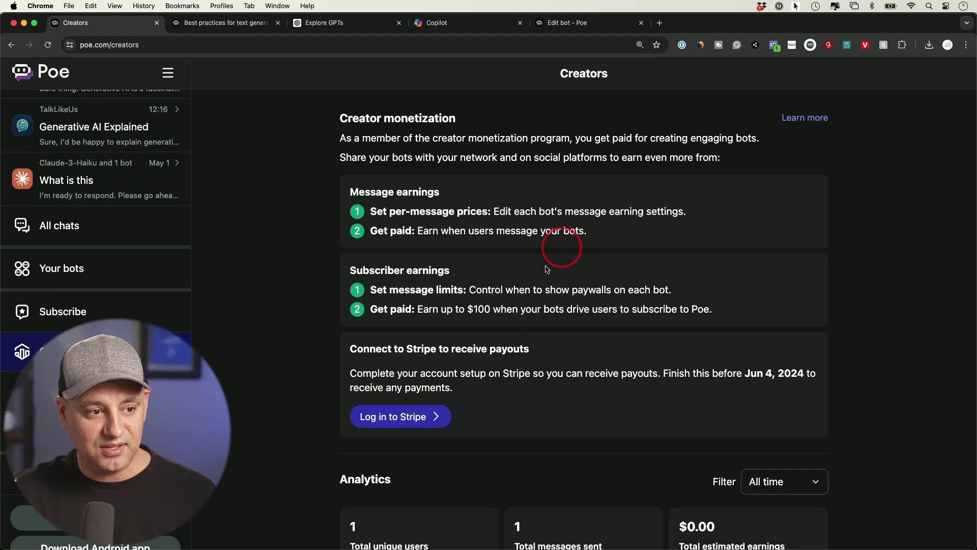
pyautogui.moveTo(345, 270); pyautogui.dragTo(493, 276)
pyautogui.click(492, 277)
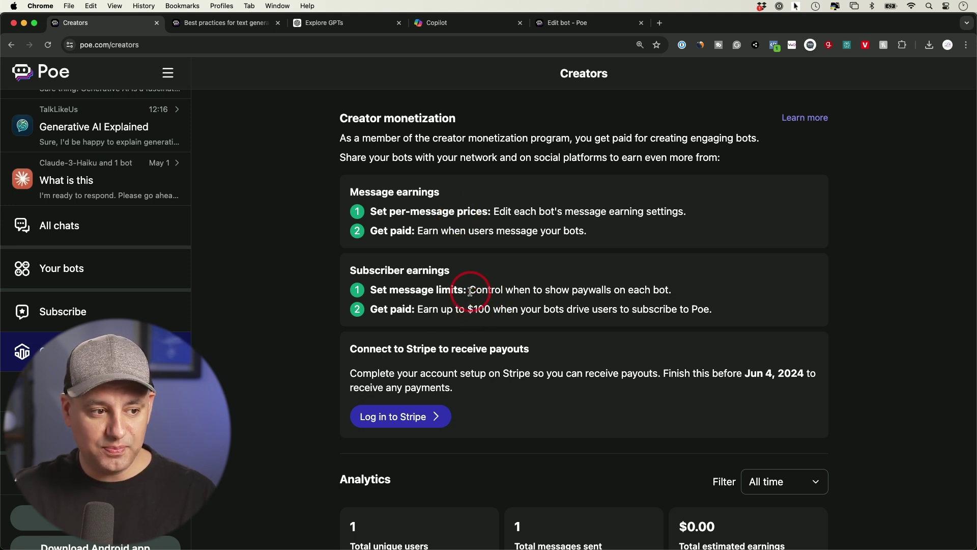
pyautogui.click(806, 117)
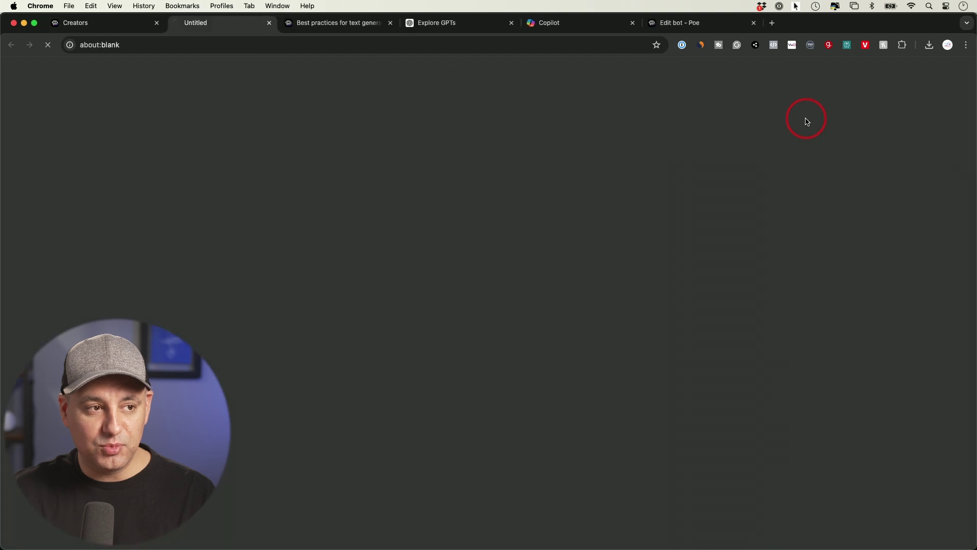
pyautogui.scroll(-15, 421, 306)
pyautogui.scroll(3, 485, 311)
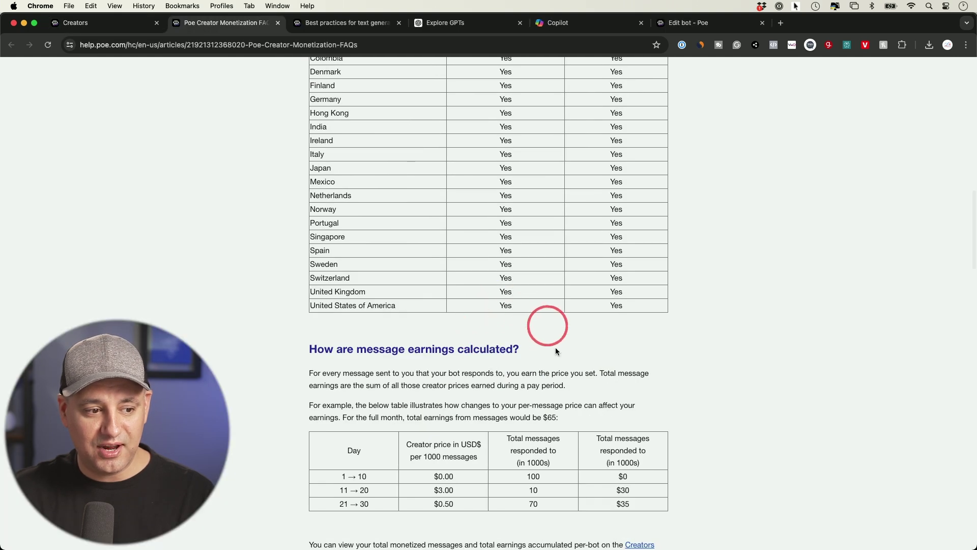
pyautogui.scroll(5, 566, 387)
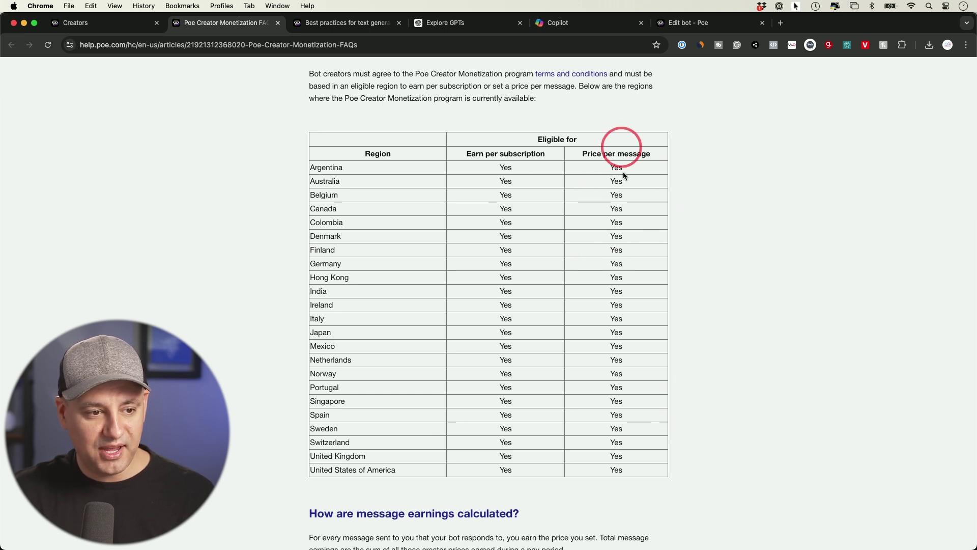
pyautogui.scroll(15, 712, 320)
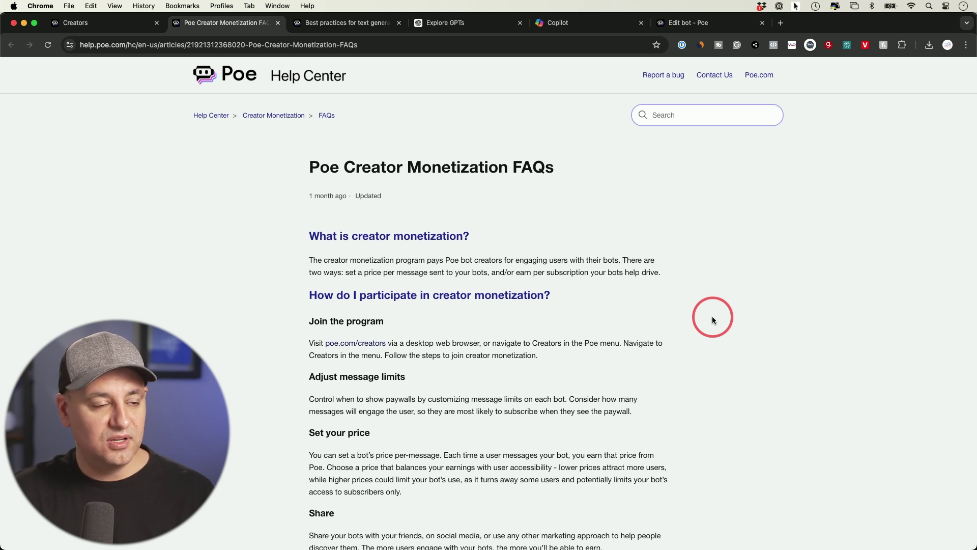
pyautogui.press('super+w')
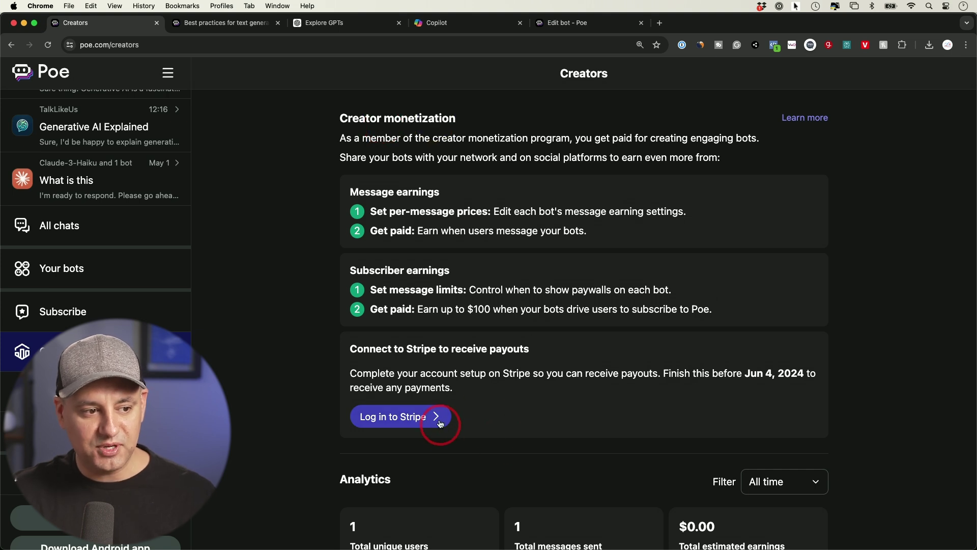
# Open the promptleap bot from Your bots and check its More actions menu.
pyautogui.scroll(2, 109, 430)
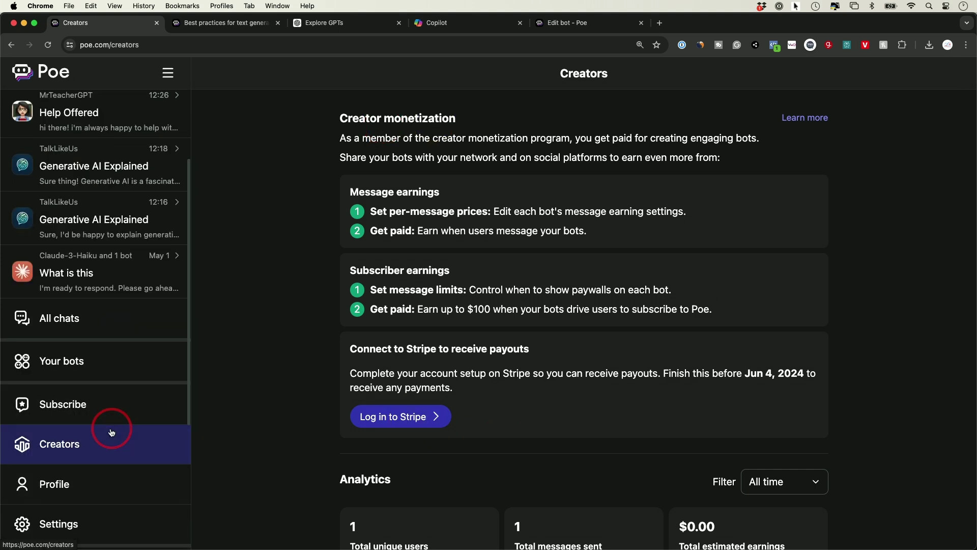
pyautogui.click(84, 363)
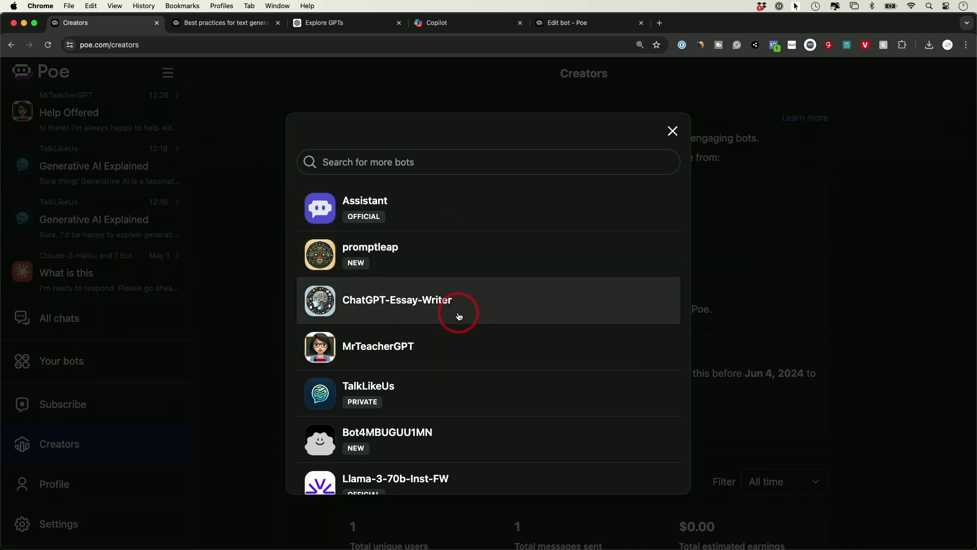
pyautogui.click(413, 262)
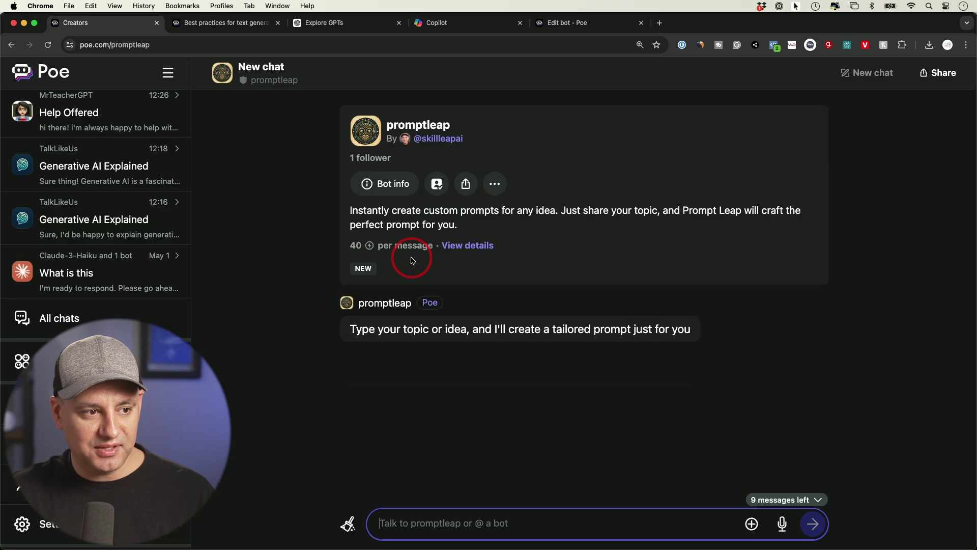
pyautogui.click(491, 191)
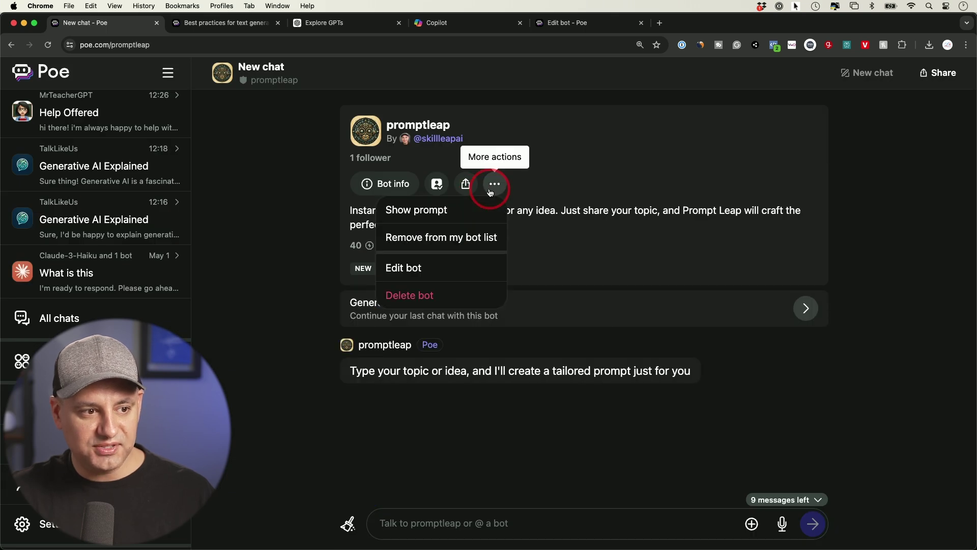
pyautogui.click(299, 265)
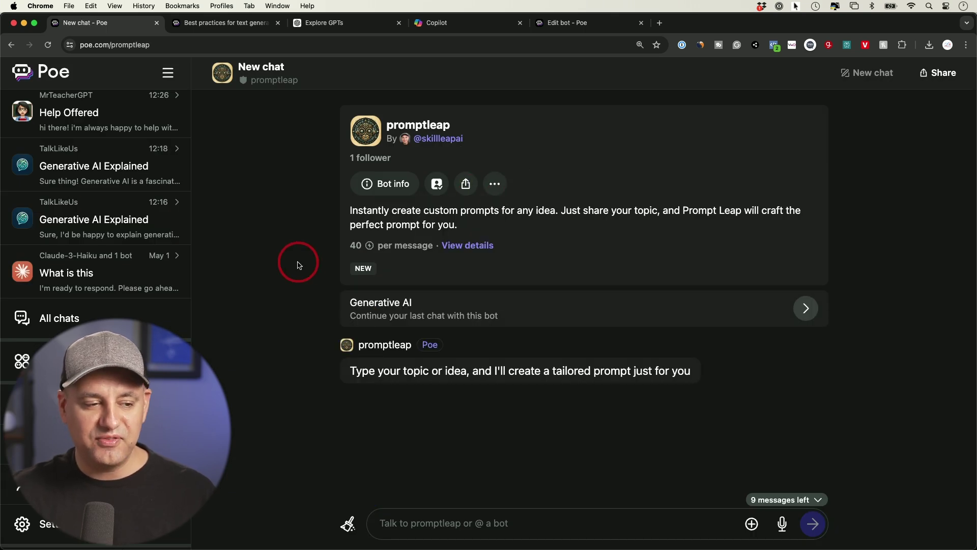